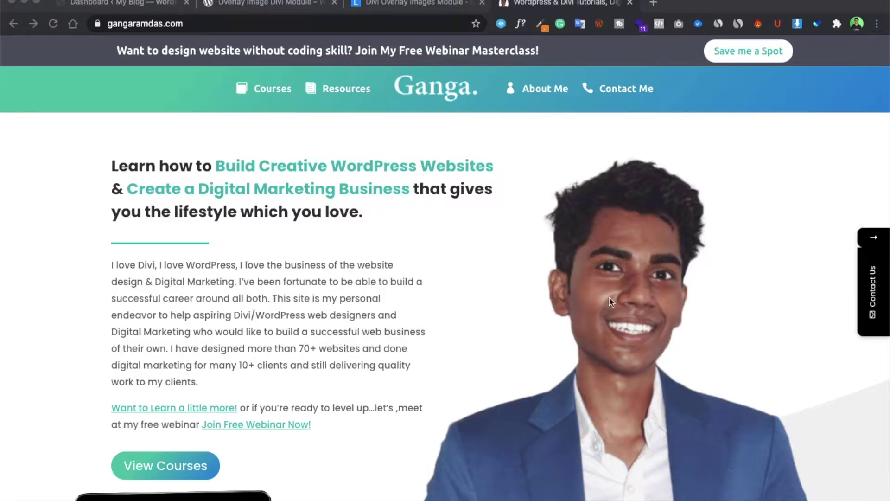
- Switch to the Divi Overlay Images Module page on learnhowwp.com
{"action": "left_click", "coordinate": [426, 6]}
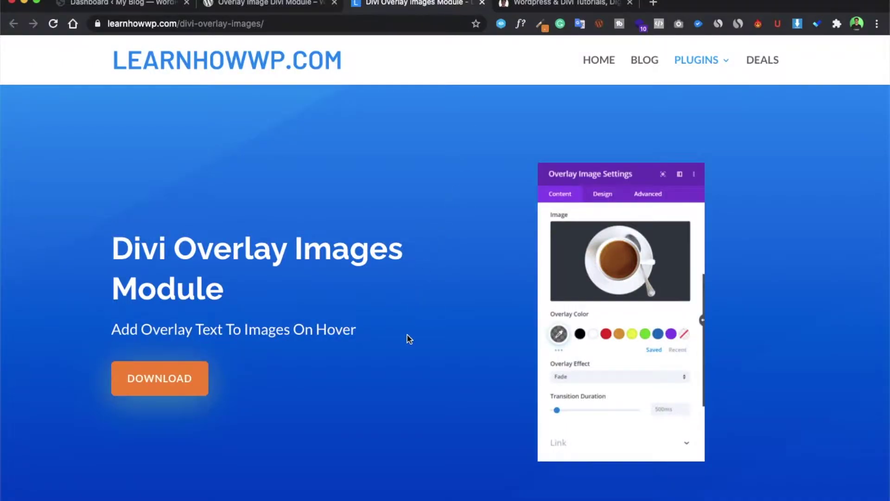
{"action": "scroll", "coordinate": [407, 335], "scroll_direction": "down", "scroll_amount": 5}
{"action": "scroll", "coordinate": [211, 380], "scroll_direction": "down", "scroll_amount": 1}
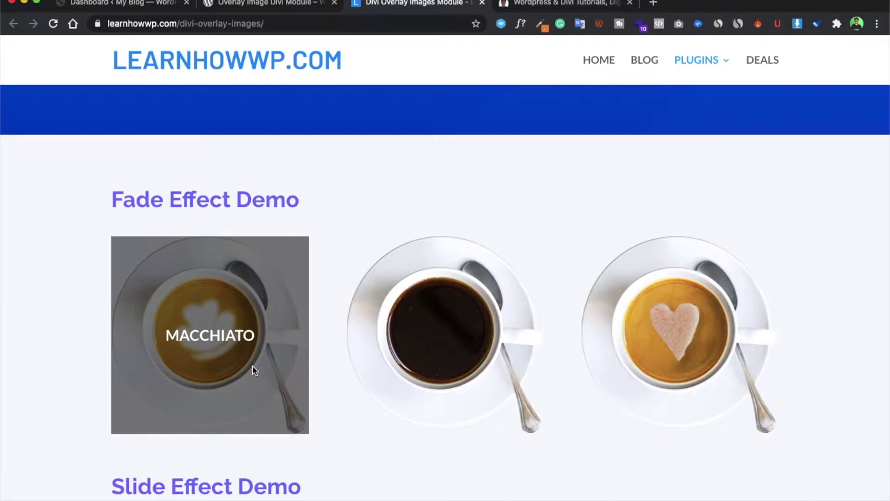
- Switch to the plugin's WordPress.org page
{"action": "key", "text": "ctrl+shift+Tab"}
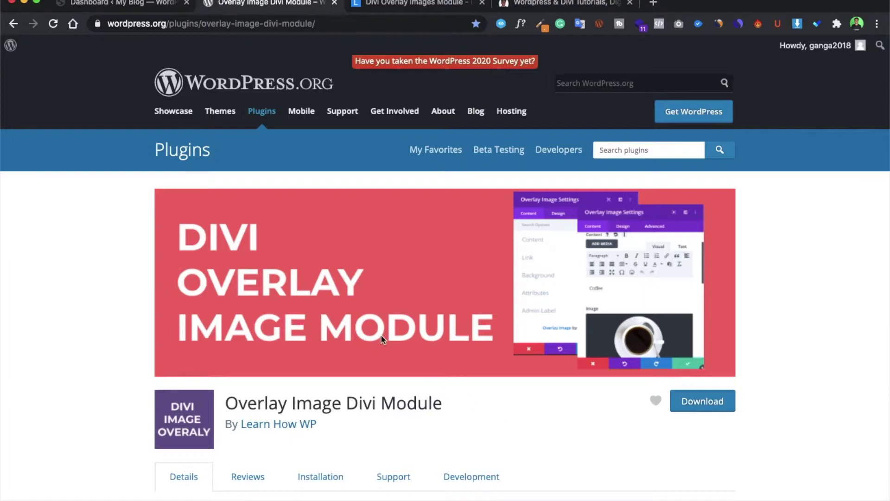
- Switch to the site's 'Dashboard < My Blog' page
{"action": "left_click", "coordinate": [159, 4]}
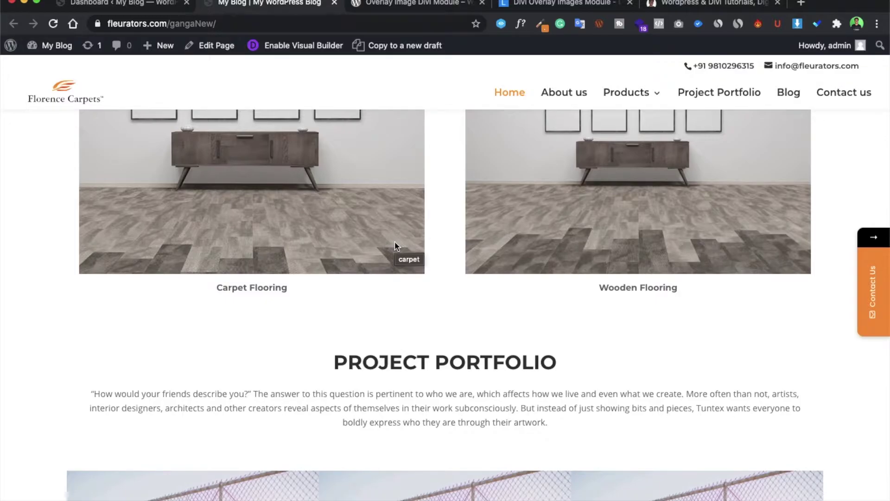
{"action": "scroll", "coordinate": [394, 245], "scroll_direction": "down", "scroll_amount": 1}
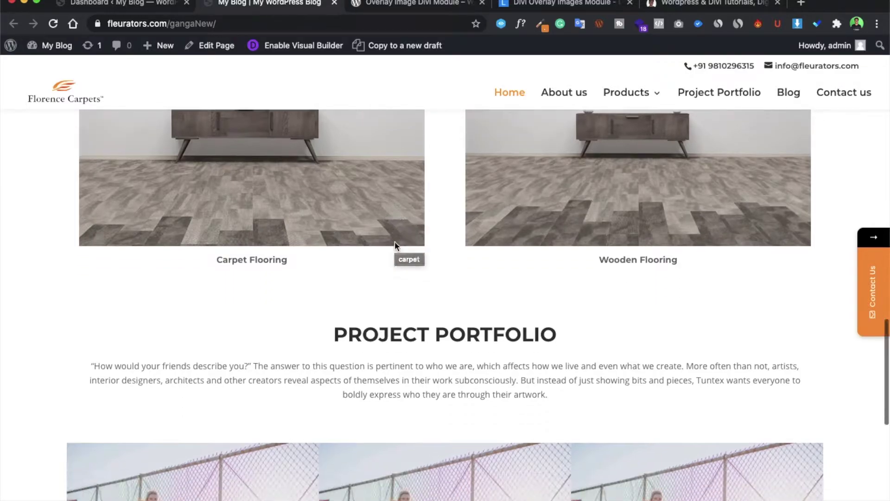
{"action": "scroll", "coordinate": [395, 246], "scroll_direction": "down", "scroll_amount": 4}
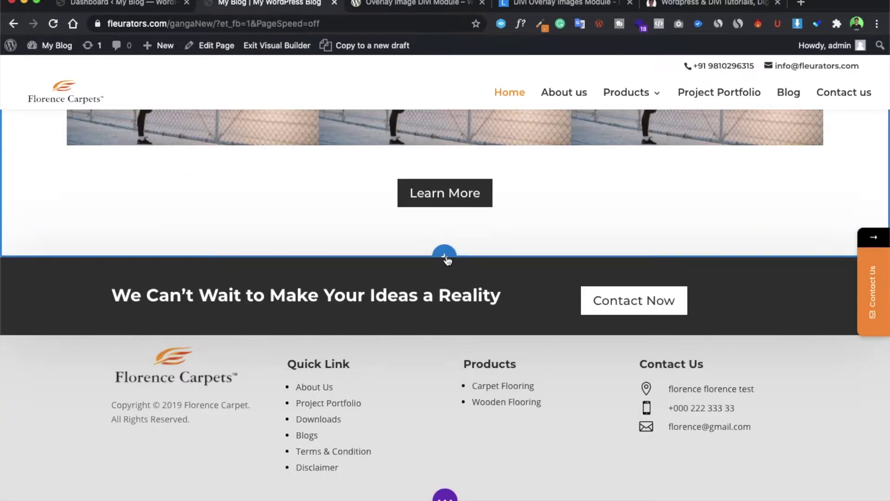
- Insert a regular section with a single-column row below the fence images
{"action": "left_click", "coordinate": [445, 255]}
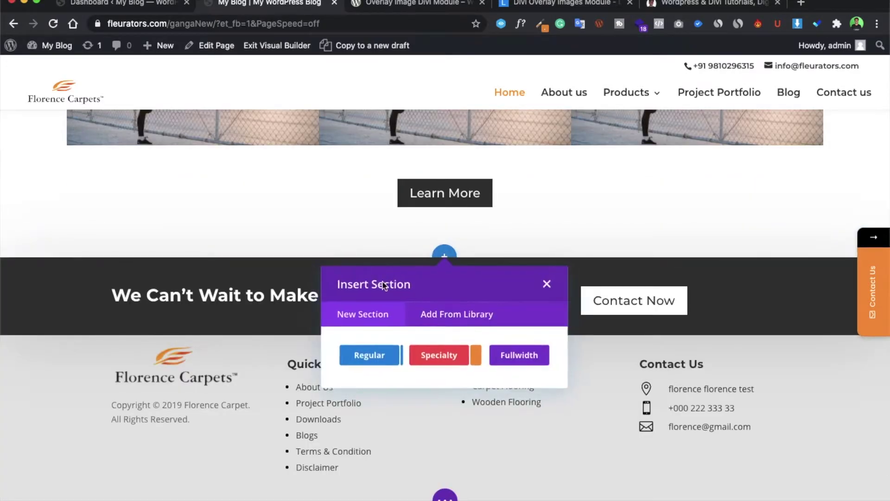
{"action": "left_click", "coordinate": [367, 359]}
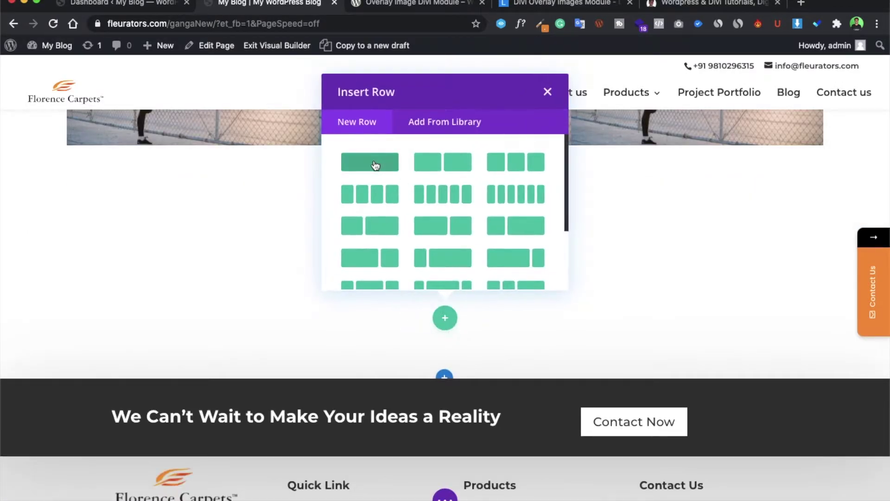
{"action": "left_click", "coordinate": [374, 164]}
- Add an Image module showing the bathroom photo from the Media Library and save it
{"action": "left_click", "coordinate": [442, 294]}
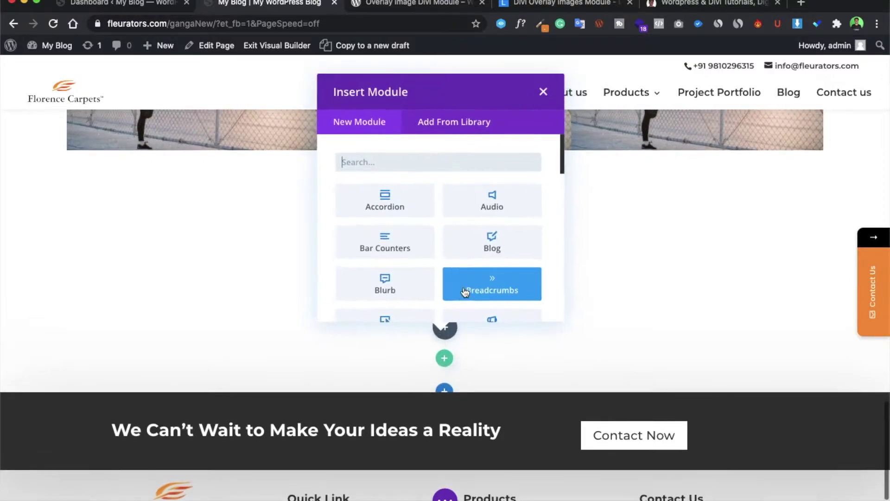
{"action": "left_click", "coordinate": [442, 163]}
{"action": "type", "text": "image"}
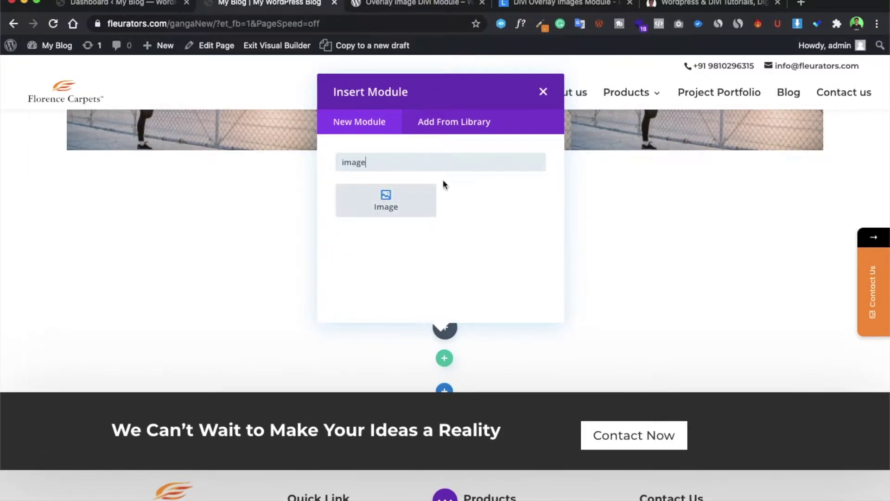
{"action": "left_click", "coordinate": [405, 201]}
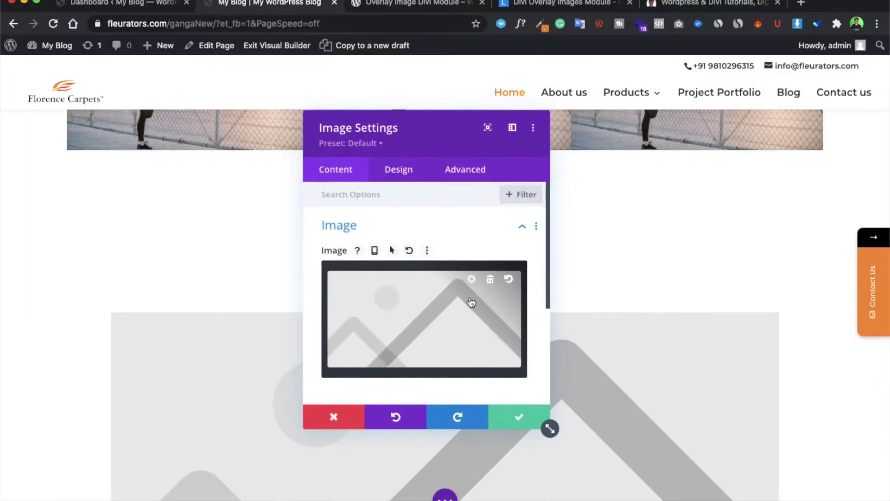
{"action": "left_click", "coordinate": [466, 286]}
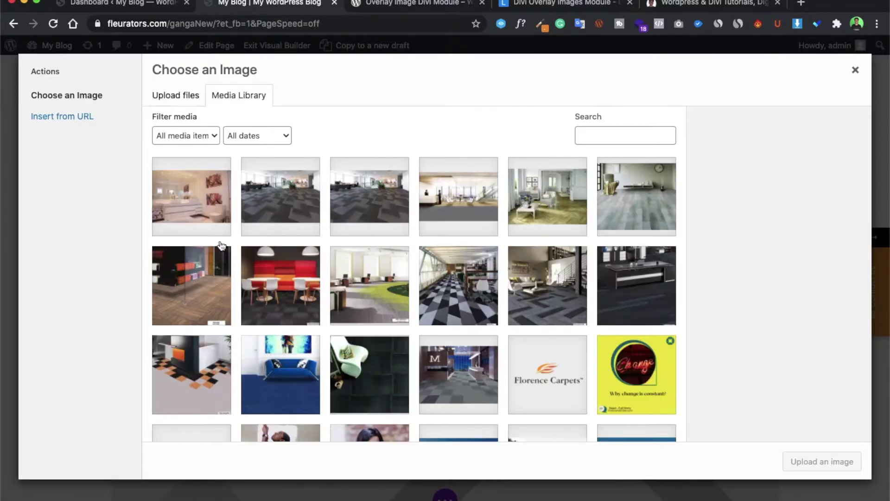
{"action": "left_click", "coordinate": [199, 214]}
{"action": "left_click", "coordinate": [823, 462]}
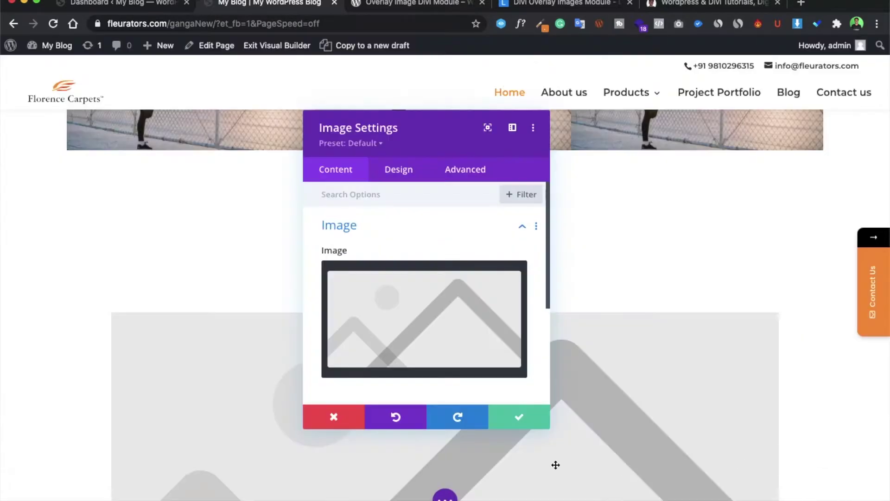
{"action": "left_click", "coordinate": [542, 421]}
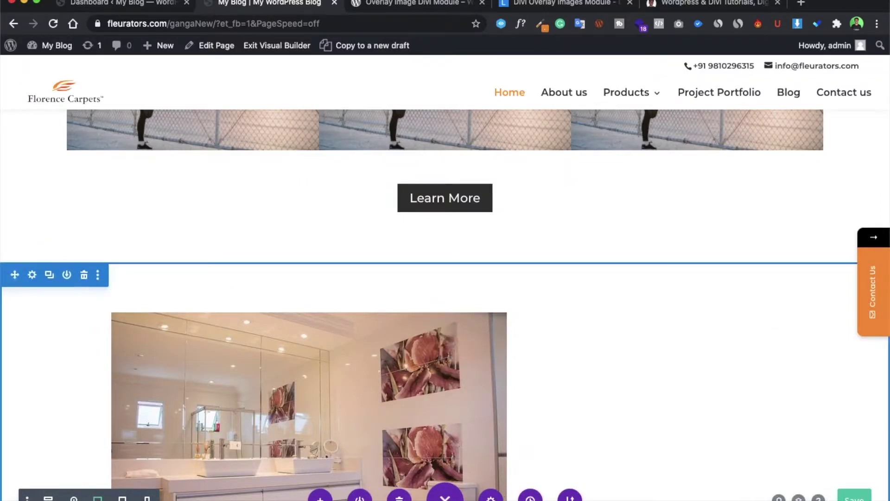
{"action": "scroll", "coordinate": [465, 395], "scroll_direction": "down", "scroll_amount": 2}
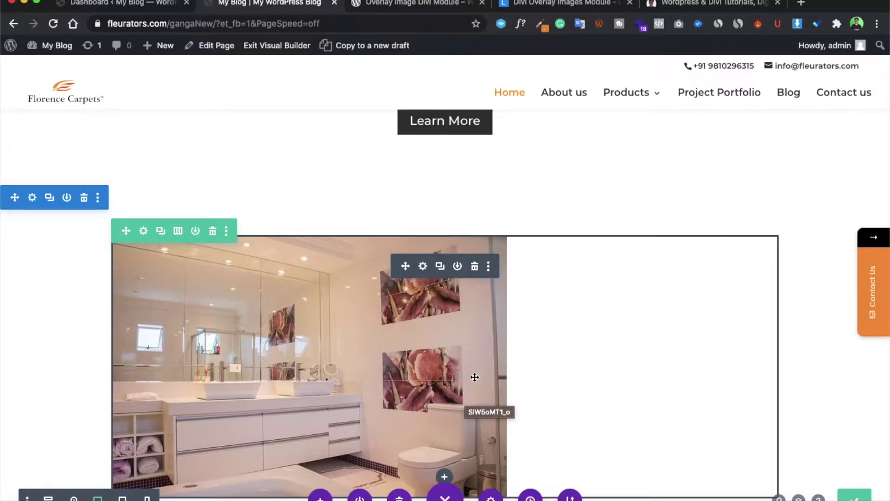
- Inspect the bathroom Image module's Content and Design options, then go to the WordPress.org plugin page
{"action": "left_click", "coordinate": [423, 266]}
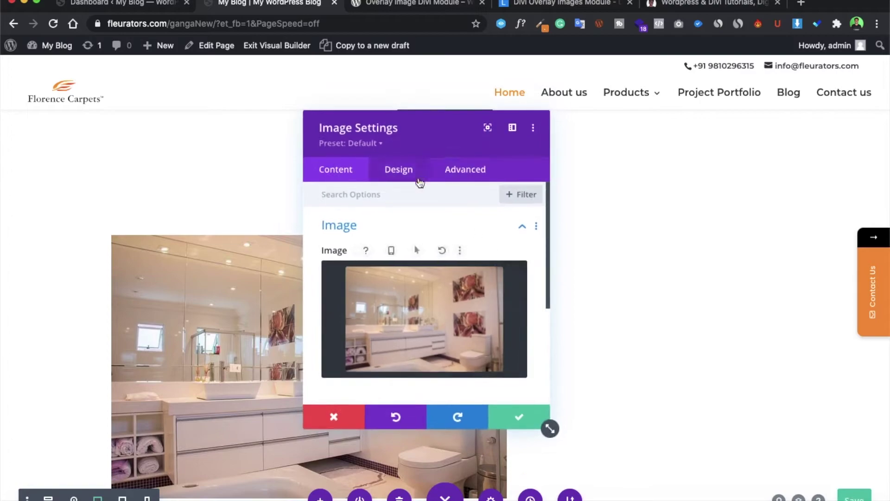
{"action": "scroll", "coordinate": [408, 246], "scroll_direction": "down", "scroll_amount": 1}
{"action": "scroll", "coordinate": [408, 246], "scroll_direction": "down", "scroll_amount": 4}
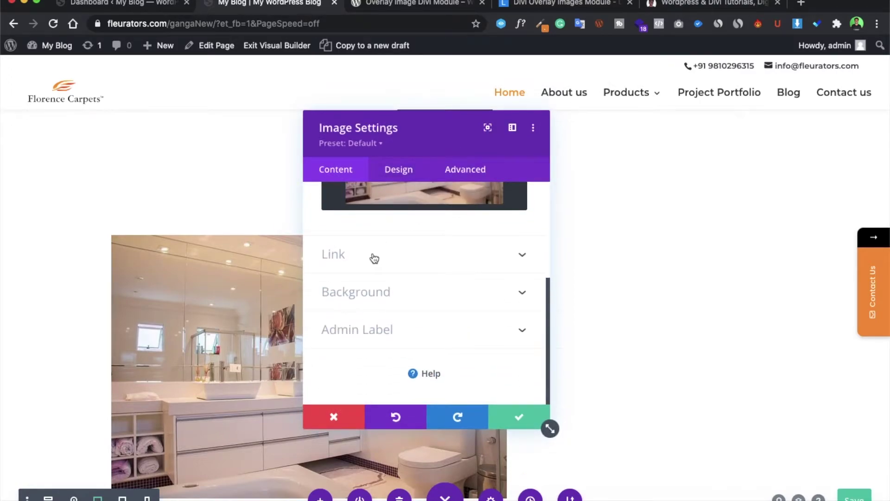
{"action": "left_click", "coordinate": [403, 177]}
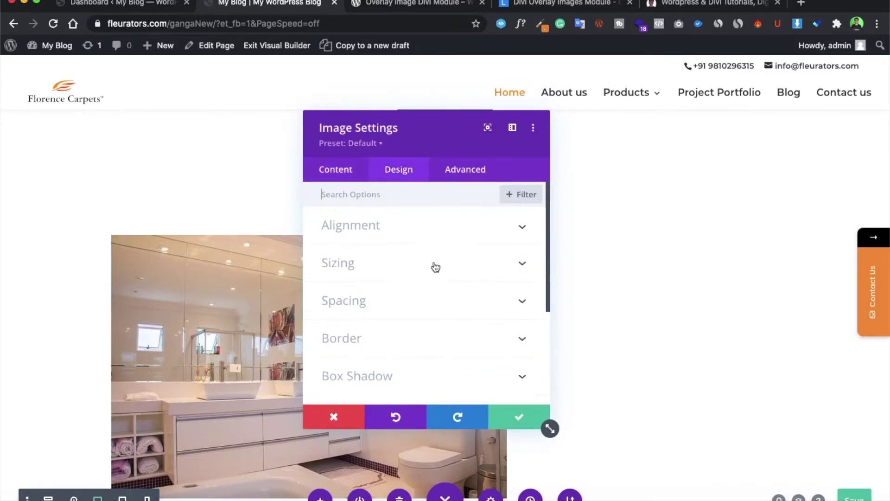
{"action": "left_click", "coordinate": [336, 170]}
{"action": "left_click", "coordinate": [521, 416]}
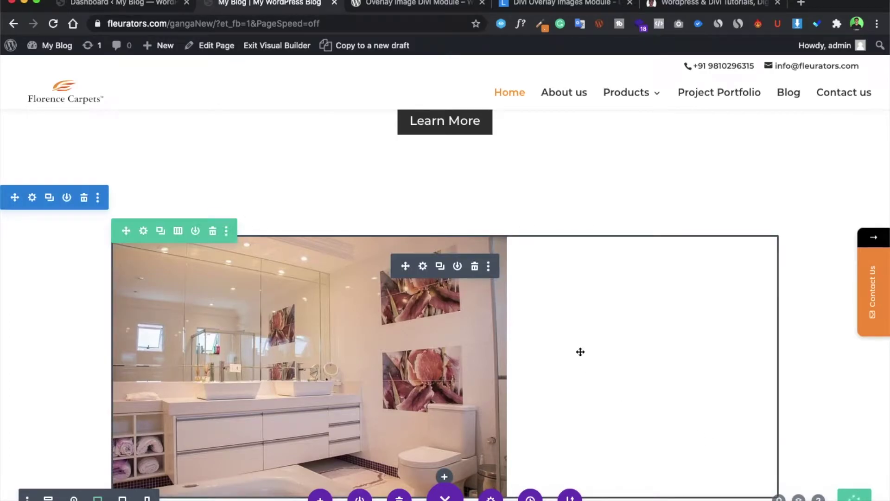
{"action": "left_click", "coordinate": [428, 4]}
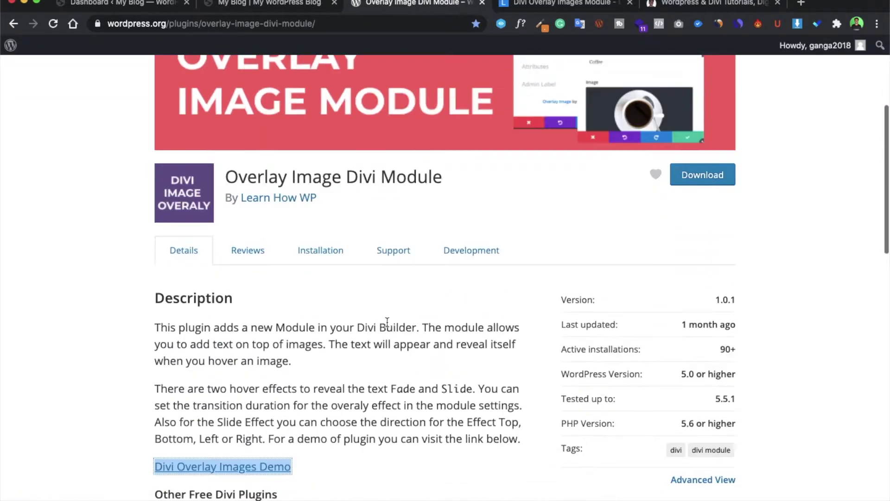
- Glance at the overlay demo page, return to My Blog, and exit the Visual Builder
{"action": "left_click", "coordinate": [520, 7]}
{"action": "scroll", "coordinate": [363, 302], "scroll_direction": "down", "scroll_amount": 3}
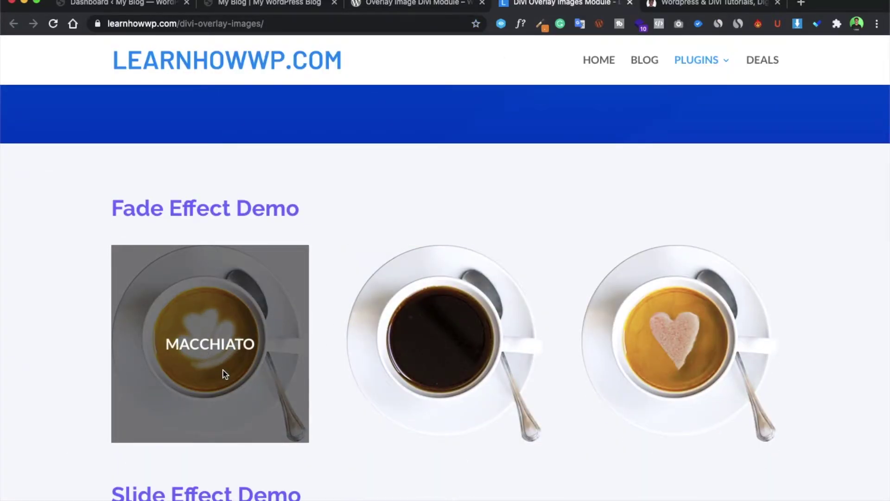
{"action": "left_click", "coordinate": [271, 4]}
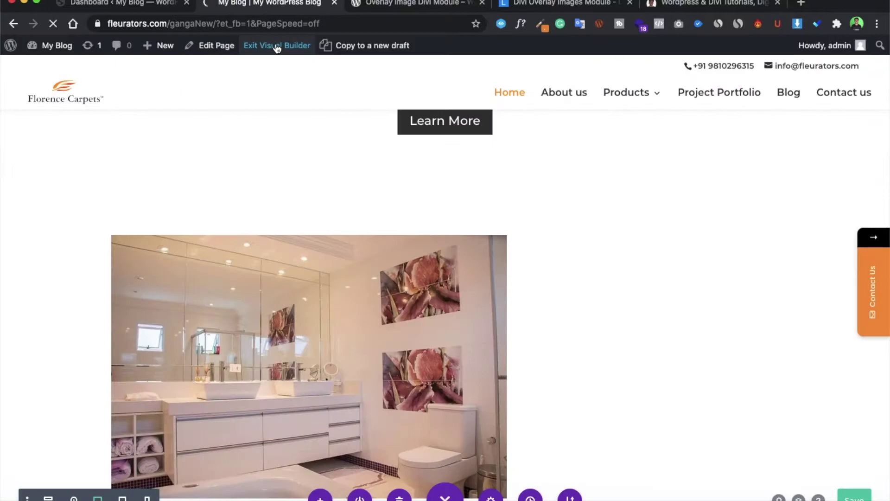
{"action": "left_click", "coordinate": [276, 46]}
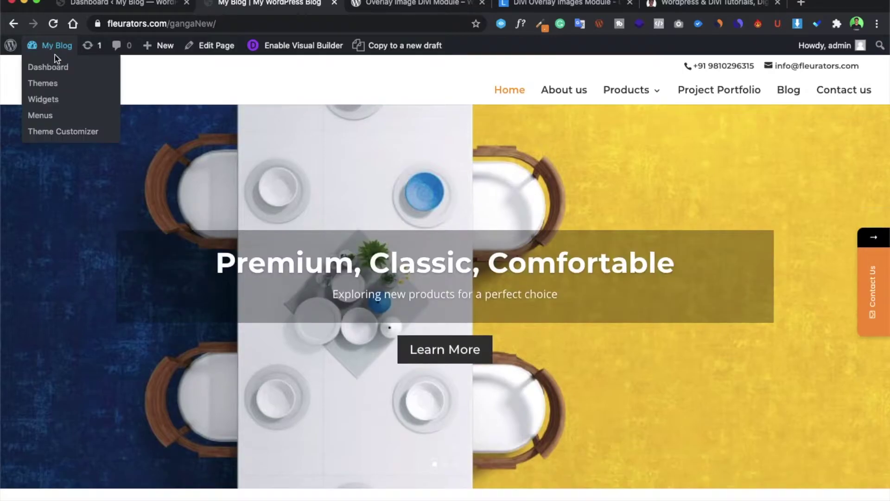
- Search Add New Plugins for Overlay Image Divi Module, then install and activate it
{"action": "left_click", "coordinate": [48, 67]}
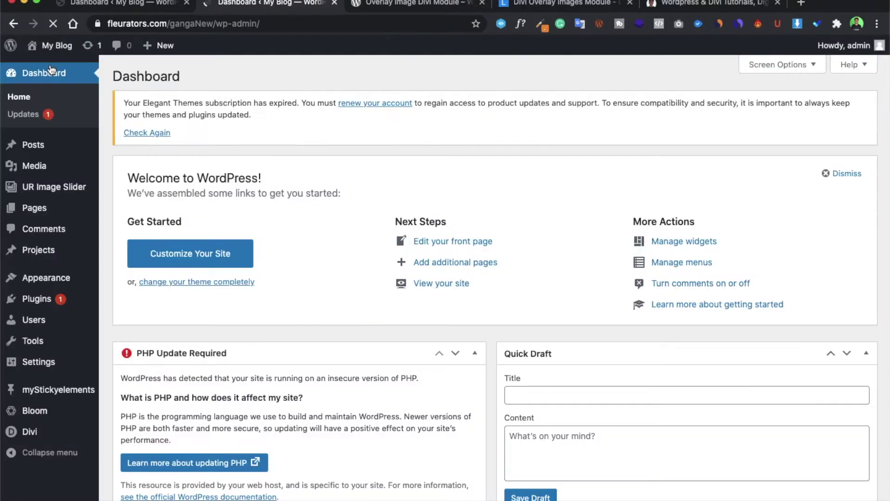
{"action": "mouse_move", "coordinate": [36, 299]}
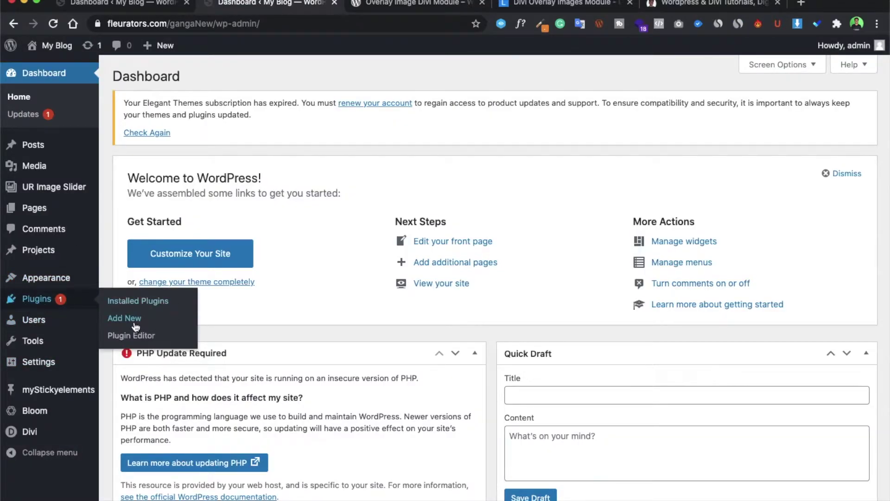
{"action": "left_click", "coordinate": [133, 319]}
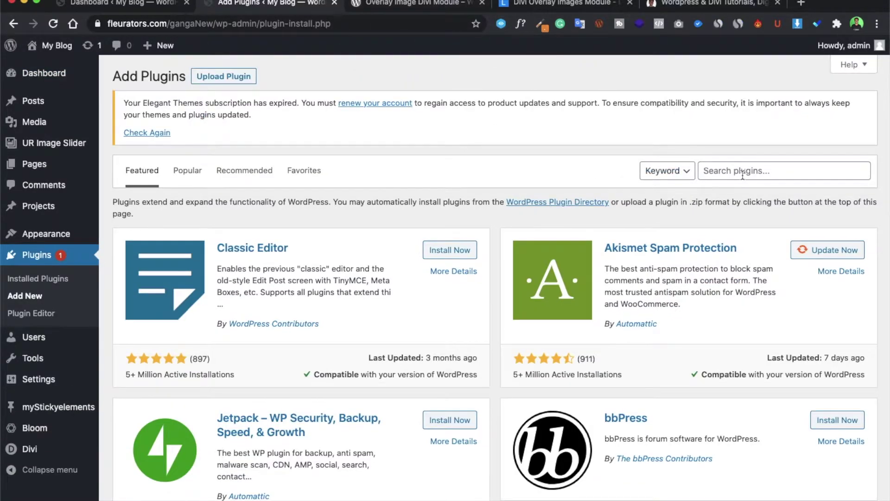
{"action": "left_click", "coordinate": [743, 174]}
{"action": "type", "text": "Overlay Image Divi Module"}
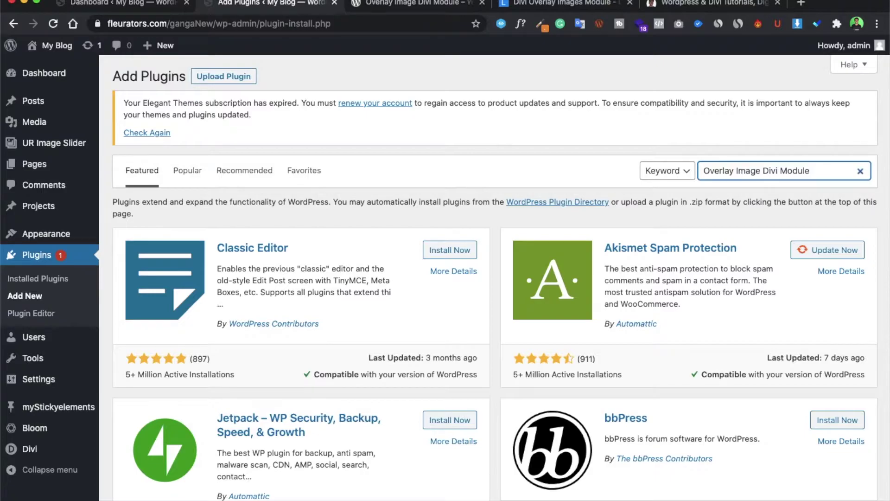
{"action": "key", "text": "Return"}
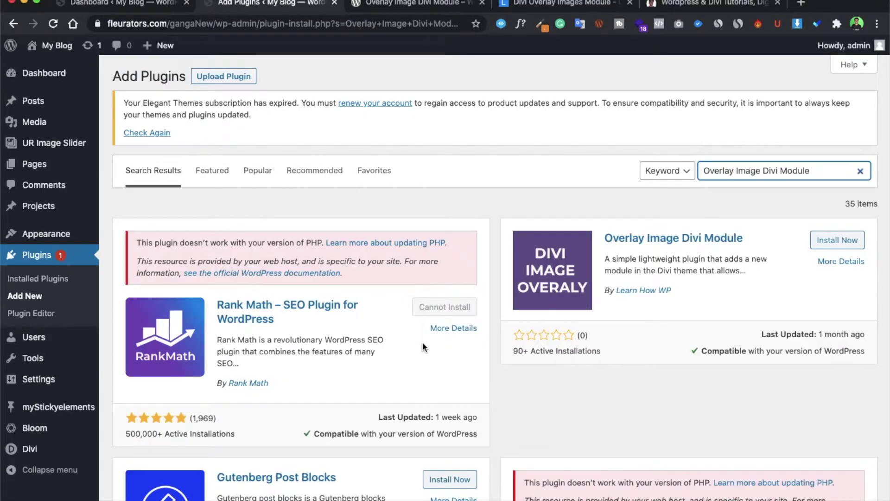
{"action": "scroll", "coordinate": [422, 342], "scroll_direction": "down", "scroll_amount": 2}
{"action": "scroll", "coordinate": [707, 238], "scroll_direction": "up", "scroll_amount": 1}
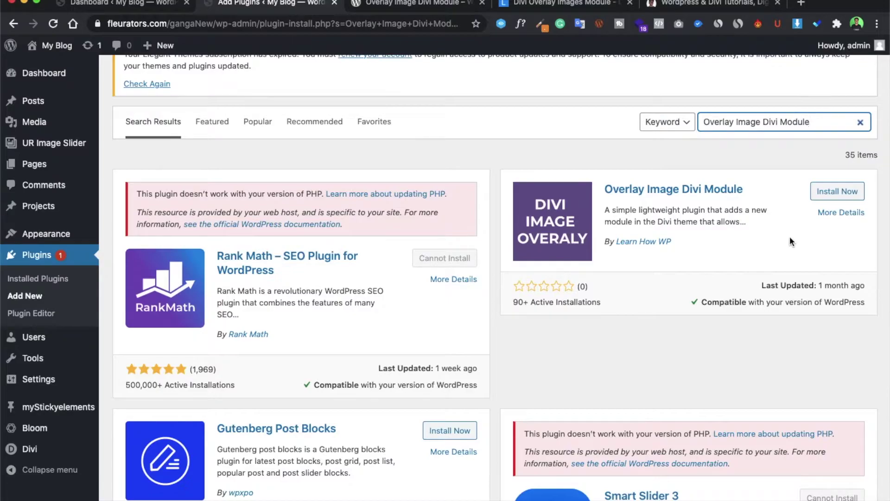
{"action": "left_click", "coordinate": [840, 193]}
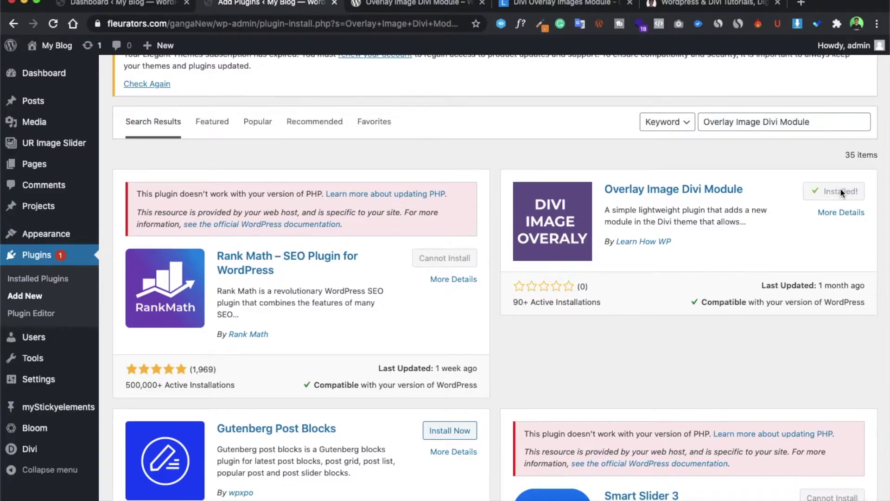
{"action": "left_click", "coordinate": [838, 194]}
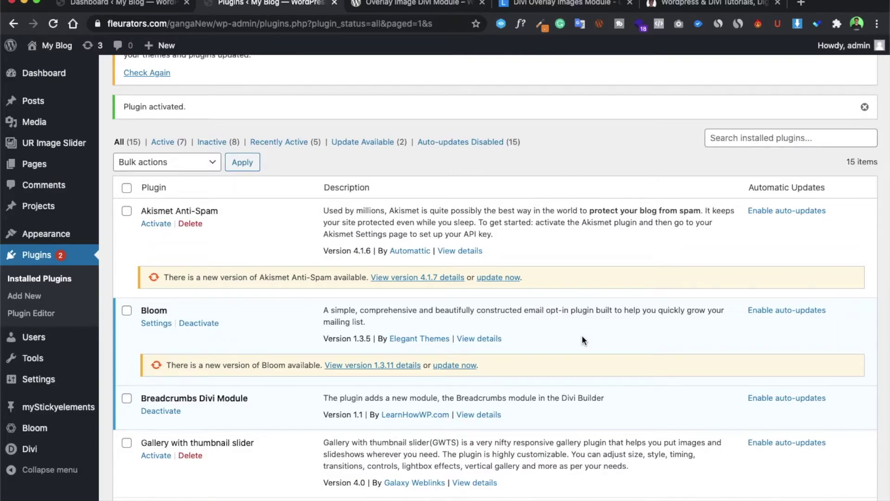
{"action": "scroll", "coordinate": [444, 323], "scroll_direction": "up", "scroll_amount": 2}
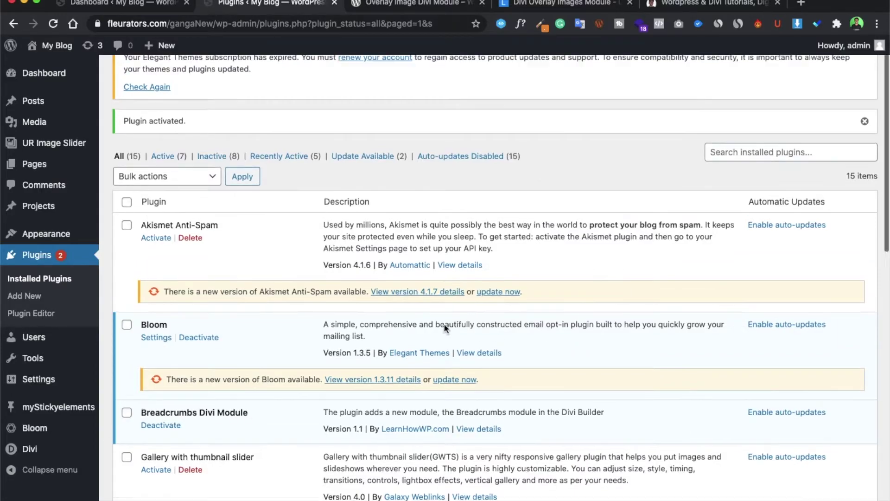
{"action": "scroll", "coordinate": [423, 313], "scroll_direction": "down", "scroll_amount": 2}
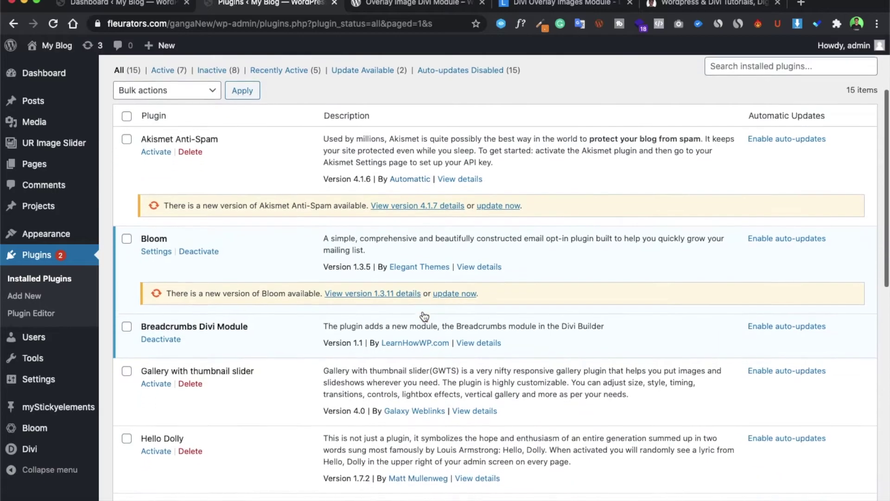
{"action": "scroll", "coordinate": [423, 313], "scroll_direction": "down", "scroll_amount": 2}
{"action": "scroll", "coordinate": [423, 313], "scroll_direction": "down", "scroll_amount": 1}
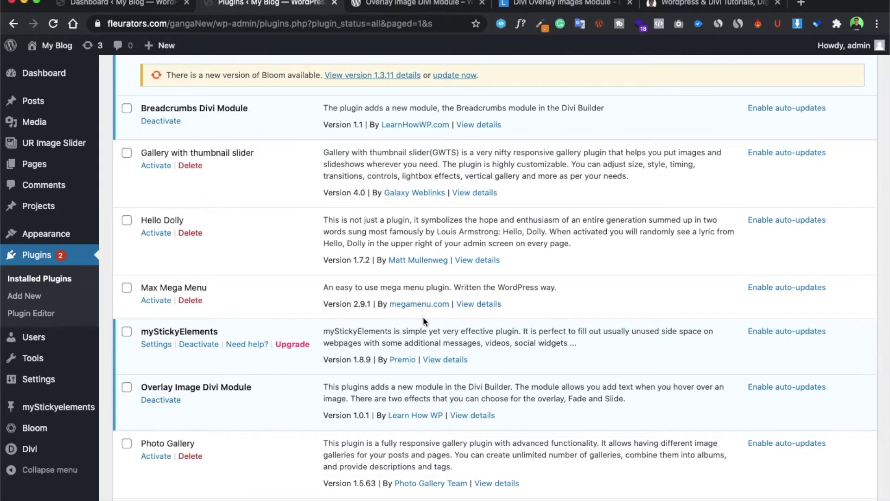
{"action": "scroll", "coordinate": [423, 317], "scroll_direction": "up", "scroll_amount": 2}
{"action": "scroll", "coordinate": [423, 317], "scroll_direction": "down", "scroll_amount": 2}
{"action": "scroll", "coordinate": [243, 391], "scroll_direction": "up", "scroll_amount": 1}
{"action": "scroll", "coordinate": [242, 392], "scroll_direction": "up", "scroll_amount": 6}
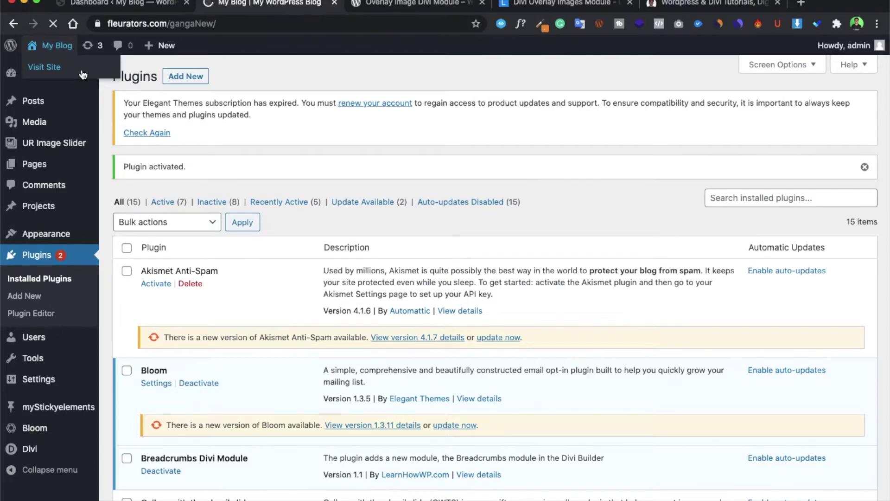
{"action": "scroll", "coordinate": [320, 265], "scroll_direction": "down", "scroll_amount": 5}
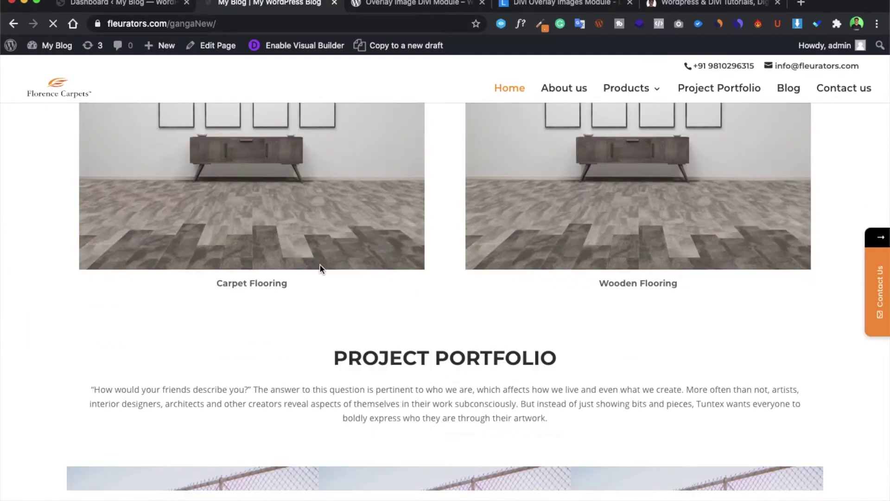
{"action": "scroll", "coordinate": [319, 263], "scroll_direction": "down", "scroll_amount": 5}
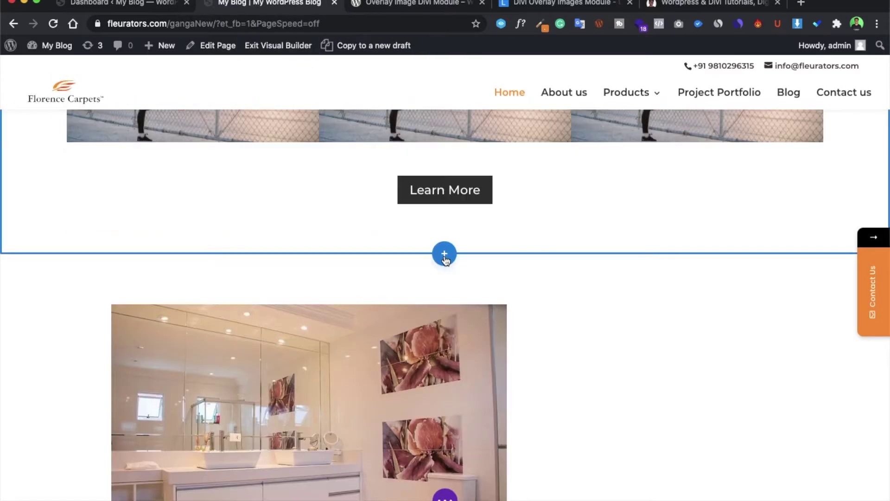
- Insert a regular section with a three-column row and an Overlay Image module in column one
{"action": "left_click", "coordinate": [444, 253]}
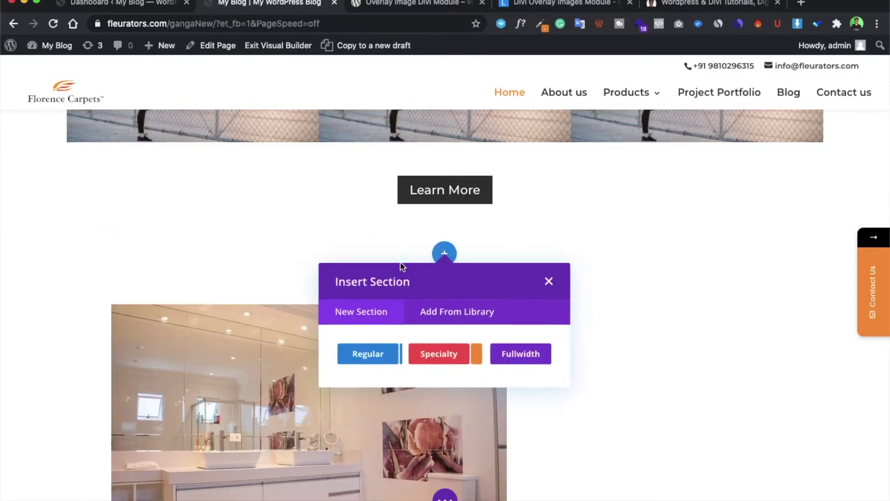
{"action": "left_click", "coordinate": [370, 351]}
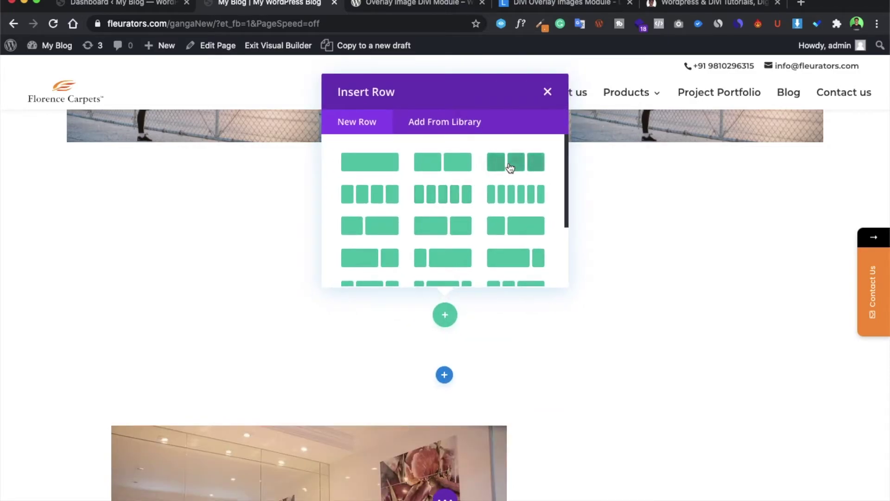
{"action": "left_click", "coordinate": [508, 168]}
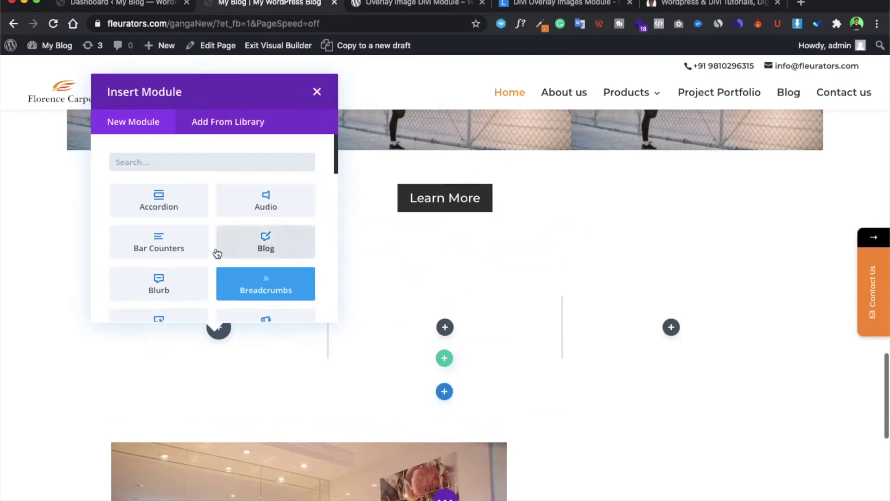
{"action": "scroll", "coordinate": [215, 252], "scroll_direction": "down", "scroll_amount": 2}
{"action": "scroll", "coordinate": [214, 247], "scroll_direction": "down", "scroll_amount": 3}
{"action": "scroll", "coordinate": [214, 247], "scroll_direction": "down", "scroll_amount": 4}
{"action": "scroll", "coordinate": [214, 247], "scroll_direction": "down", "scroll_amount": 1}
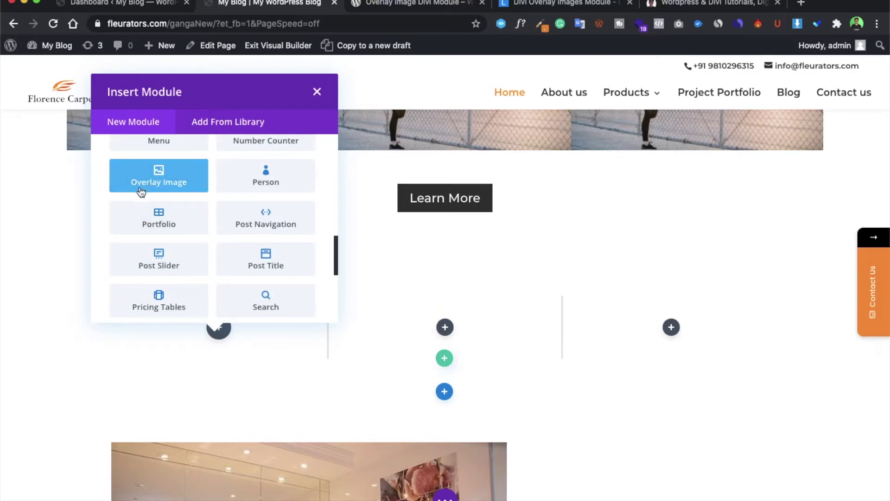
{"action": "left_click", "coordinate": [164, 182]}
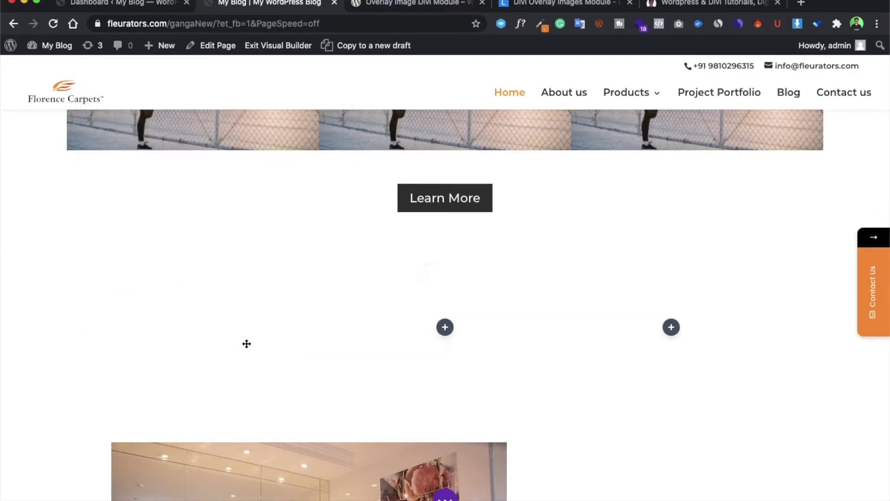
{"action": "scroll", "coordinate": [387, 340], "scroll_direction": "down", "scroll_amount": 2}
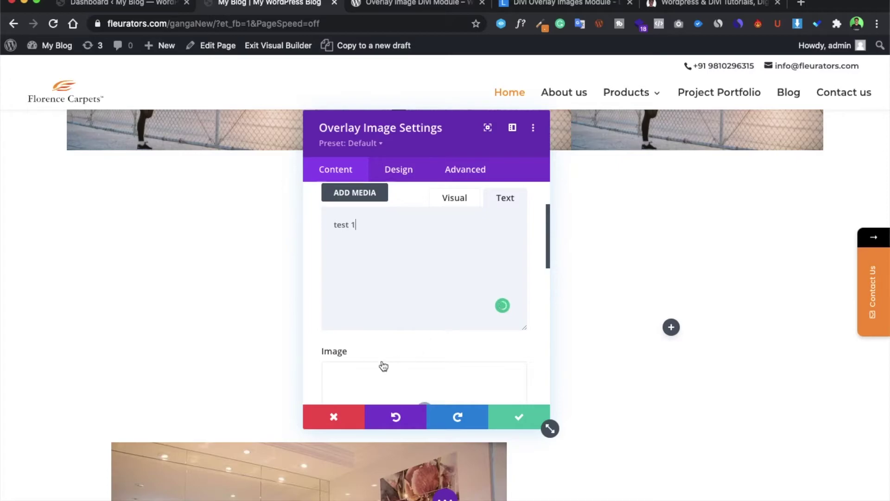
{"action": "scroll", "coordinate": [383, 367], "scroll_direction": "down", "scroll_amount": 3}
- Set the overlay module's image to the portrait of the woman from the Media Library
{"action": "left_click", "coordinate": [424, 287]}
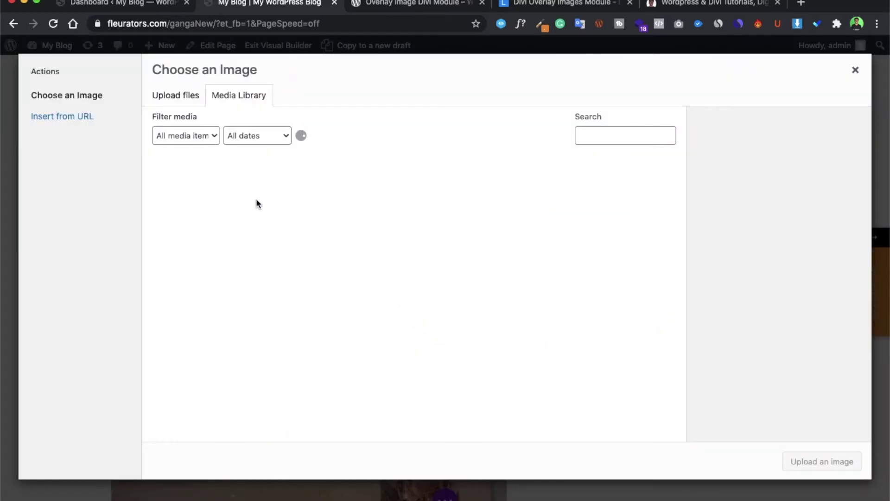
{"action": "left_click", "coordinate": [209, 220]}
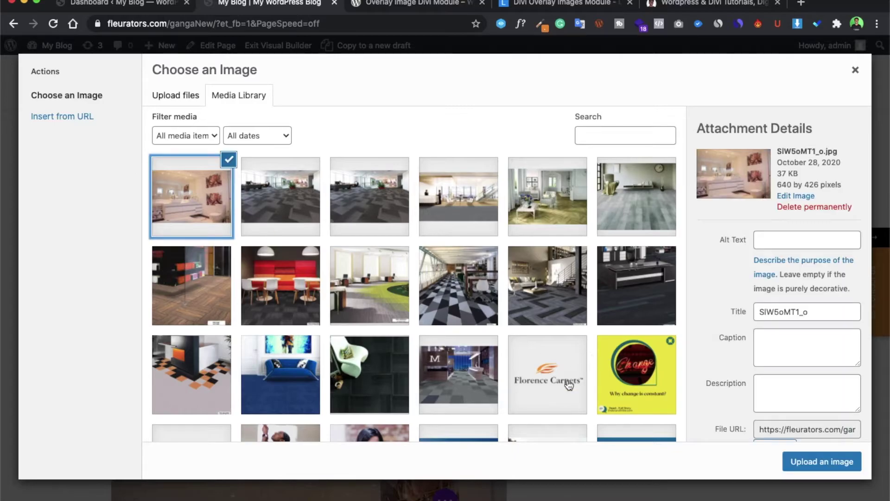
{"action": "scroll", "coordinate": [561, 385], "scroll_direction": "down", "scroll_amount": 4}
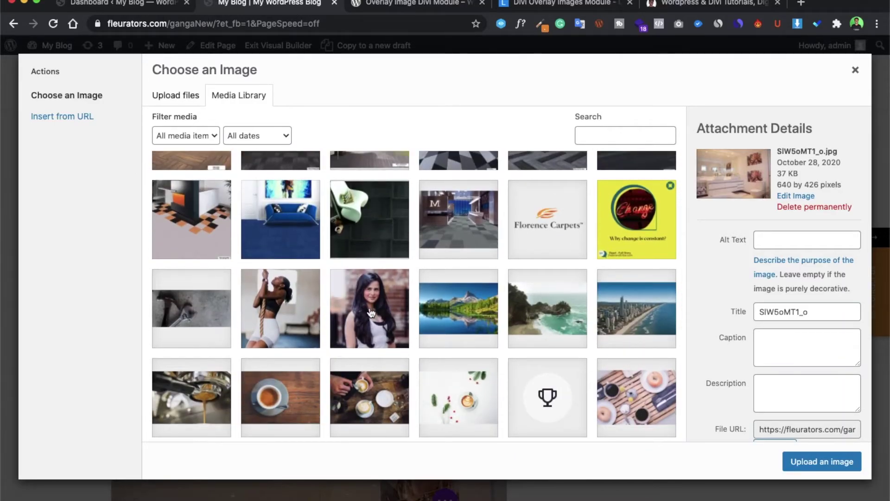
{"action": "left_click", "coordinate": [382, 317]}
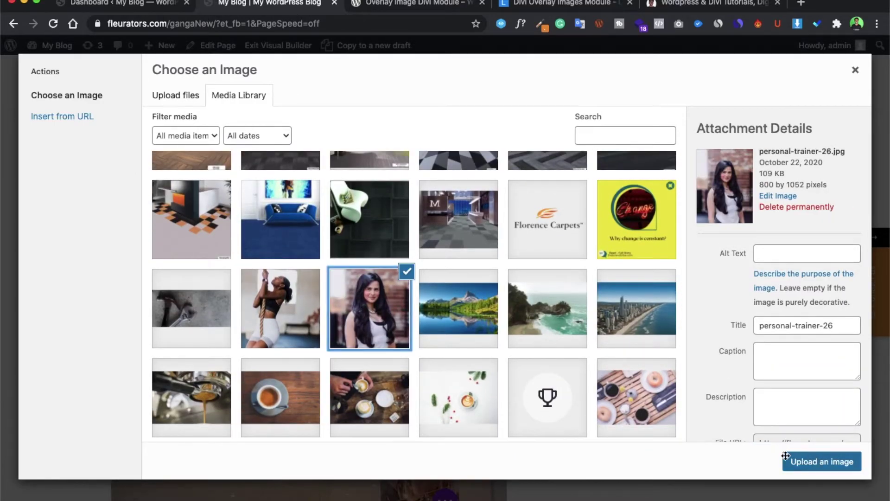
{"action": "left_click", "coordinate": [821, 461]}
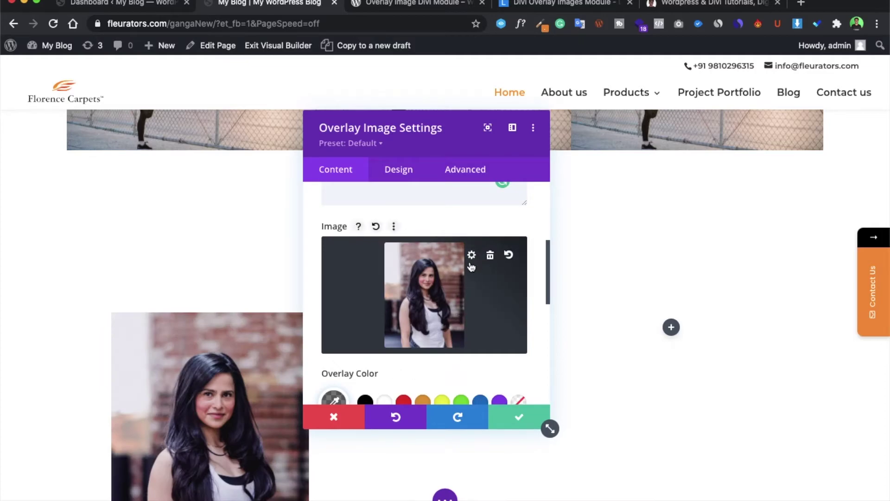
- Replace the module image with the dark carpeted office photo
{"action": "left_click", "coordinate": [471, 259]}
{"action": "scroll", "coordinate": [336, 386], "scroll_direction": "down", "scroll_amount": 3}
{"action": "scroll", "coordinate": [337, 386], "scroll_direction": "down", "scroll_amount": 3}
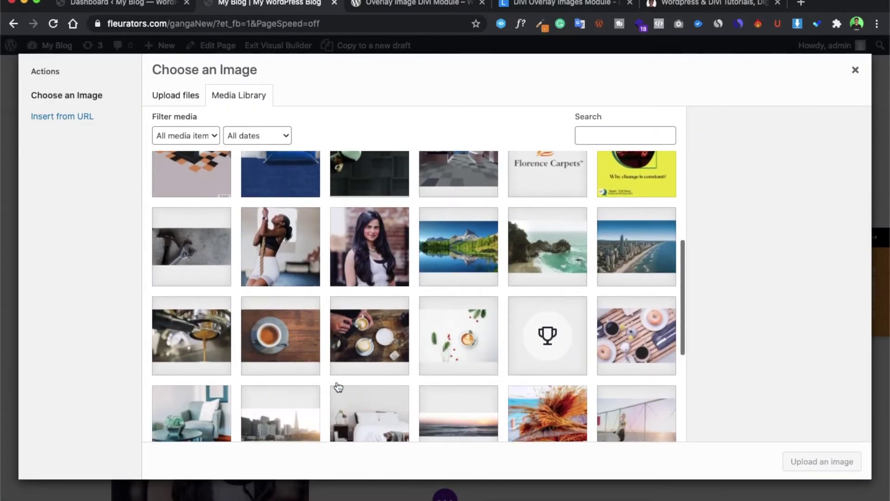
{"action": "scroll", "coordinate": [336, 386], "scroll_direction": "down", "scroll_amount": 5}
{"action": "scroll", "coordinate": [336, 381], "scroll_direction": "up", "scroll_amount": 3}
{"action": "scroll", "coordinate": [337, 381], "scroll_direction": "up", "scroll_amount": 5}
{"action": "scroll", "coordinate": [336, 382], "scroll_direction": "up", "scroll_amount": 5}
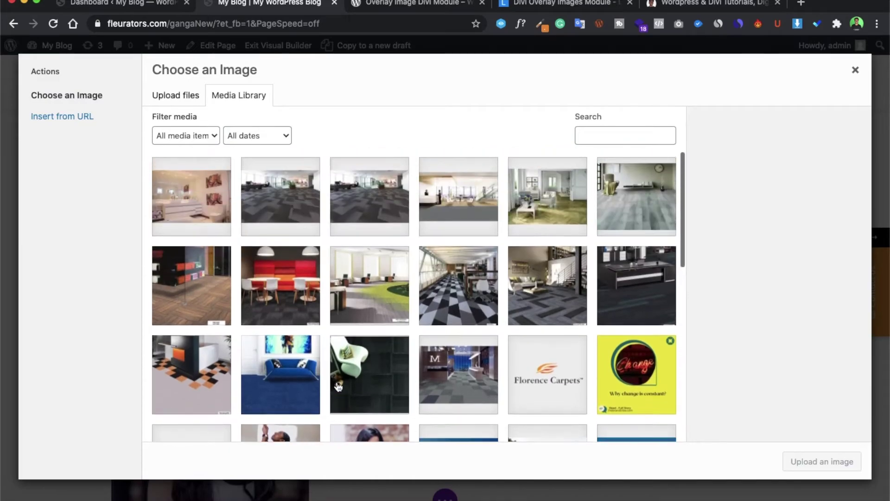
{"action": "scroll", "coordinate": [339, 387], "scroll_direction": "down", "scroll_amount": 1}
{"action": "scroll", "coordinate": [337, 387], "scroll_direction": "down", "scroll_amount": 3}
{"action": "scroll", "coordinate": [337, 386], "scroll_direction": "down", "scroll_amount": 3}
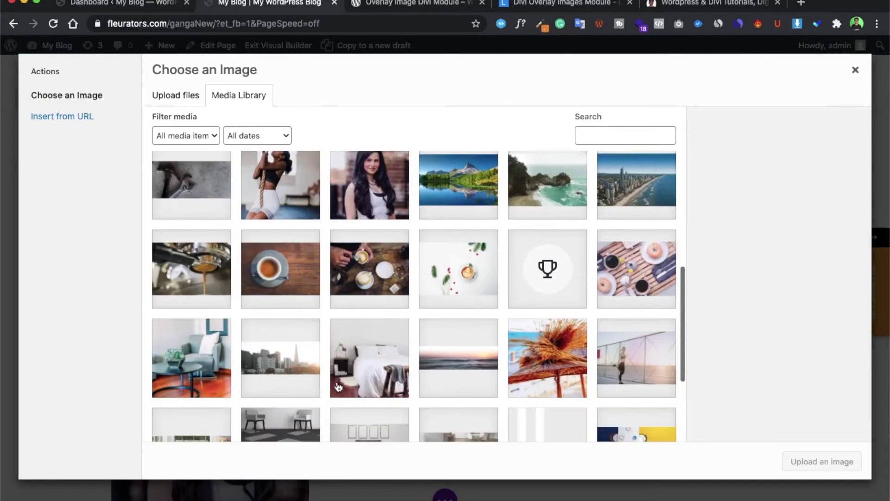
{"action": "scroll", "coordinate": [337, 386], "scroll_direction": "down", "scroll_amount": 3}
{"action": "scroll", "coordinate": [336, 386], "scroll_direction": "up", "scroll_amount": 1}
{"action": "scroll", "coordinate": [337, 386], "scroll_direction": "up", "scroll_amount": 3}
{"action": "scroll", "coordinate": [336, 386], "scroll_direction": "up", "scroll_amount": 4}
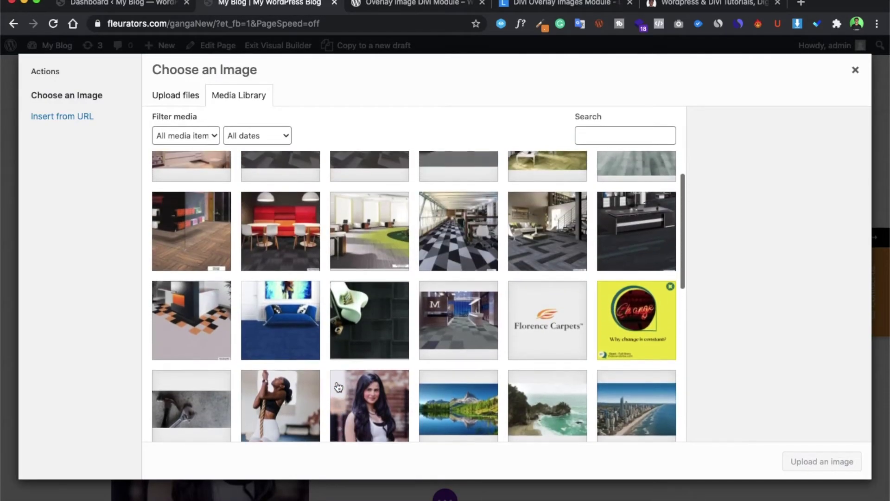
{"action": "scroll", "coordinate": [337, 387], "scroll_direction": "up", "scroll_amount": 1}
{"action": "scroll", "coordinate": [338, 386], "scroll_direction": "up", "scroll_amount": 1}
{"action": "left_click", "coordinate": [273, 223]}
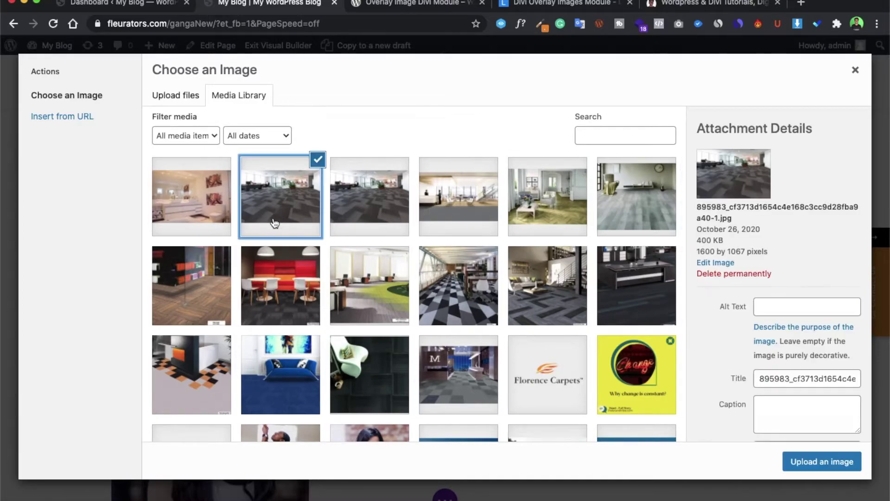
{"action": "left_click", "coordinate": [826, 462]}
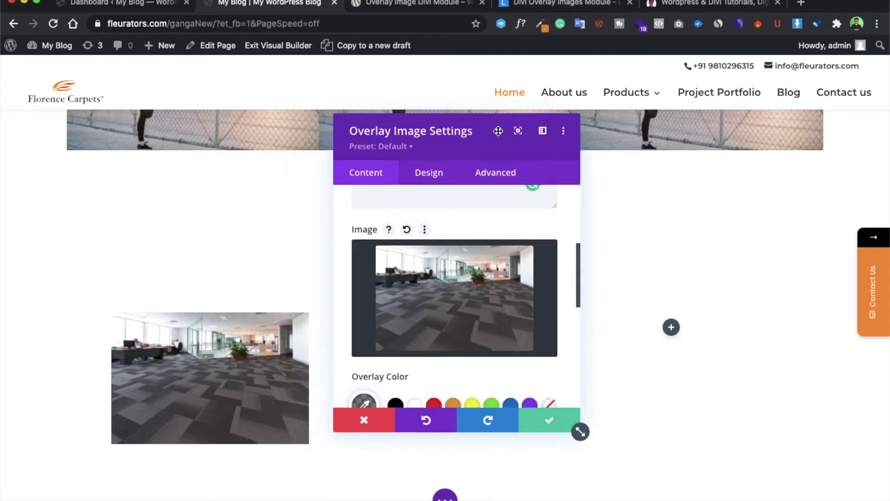
{"action": "scroll", "coordinate": [221, 332], "scroll_direction": "up", "scroll_amount": 1}
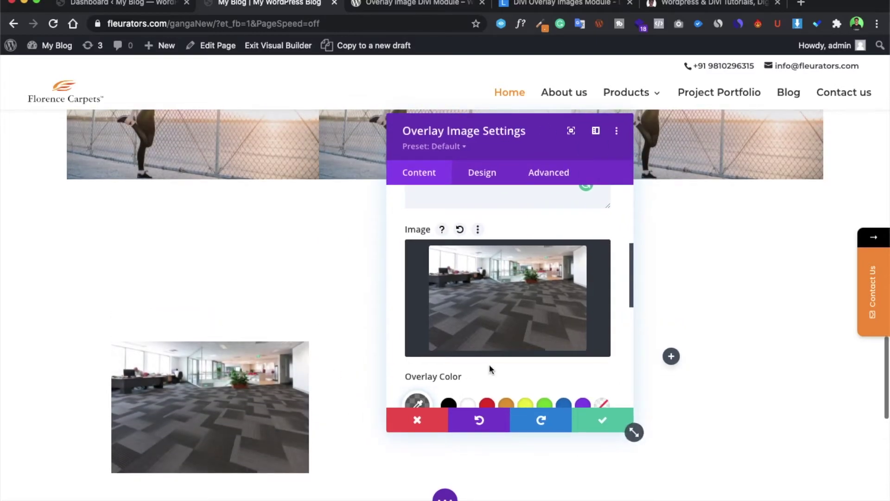
{"action": "scroll", "coordinate": [488, 364], "scroll_direction": "down", "scroll_amount": 2}
{"action": "scroll", "coordinate": [470, 341], "scroll_direction": "down", "scroll_amount": 2}
- Set the overlay colour to semi-transparent dark grey, rgba(30,30,30,0.51)
{"action": "left_click", "coordinate": [417, 280]}
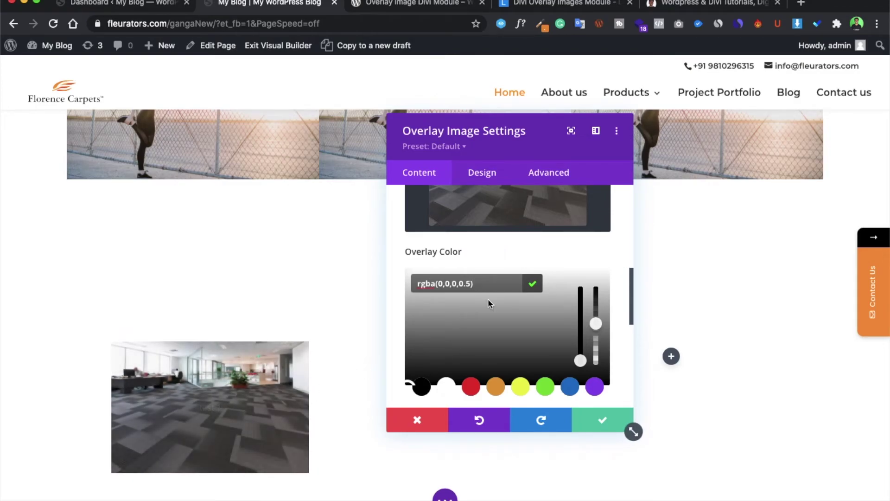
{"action": "scroll", "coordinate": [488, 299], "scroll_direction": "up", "scroll_amount": 1}
{"action": "scroll", "coordinate": [488, 299], "scroll_direction": "up", "scroll_amount": 1}
{"action": "scroll", "coordinate": [452, 314], "scroll_direction": "down", "scroll_amount": 3}
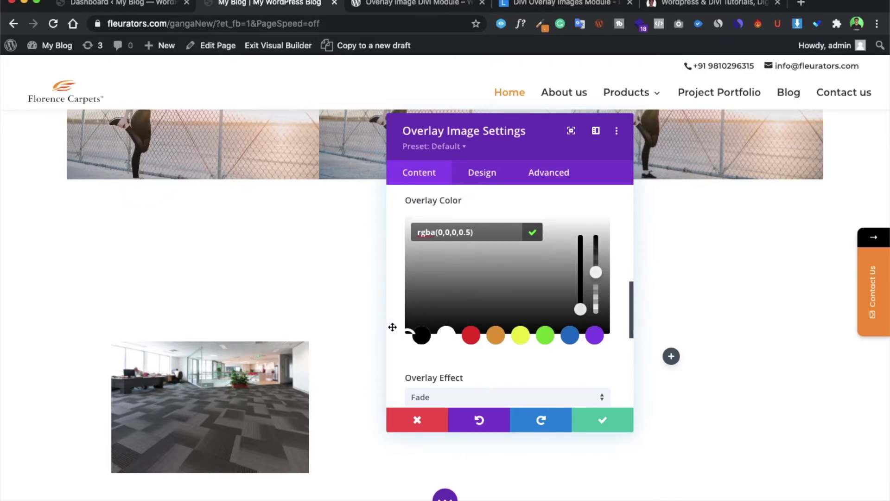
{"action": "left_click", "coordinate": [413, 318]}
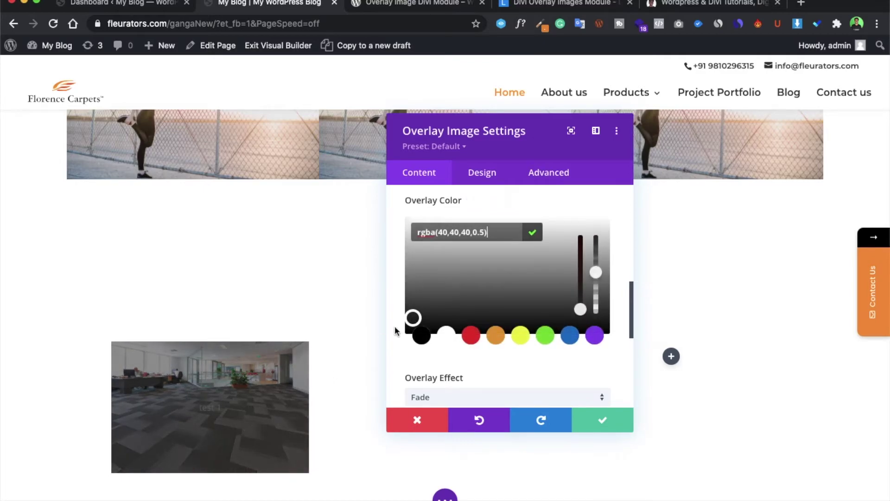
{"action": "left_click_drag", "start_coordinate": [415, 315], "coordinate": [411, 323]}
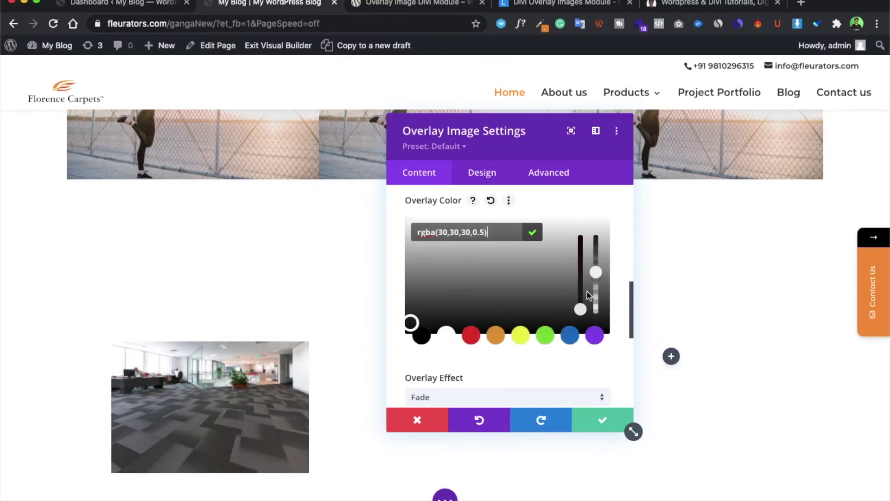
{"action": "left_click_drag", "start_coordinate": [596, 279], "coordinate": [595, 279]}
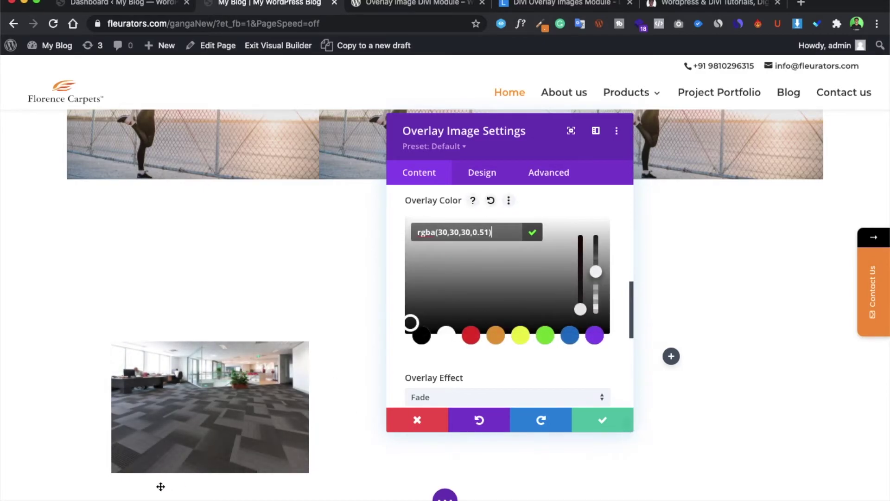
{"action": "left_click", "coordinate": [484, 171]}
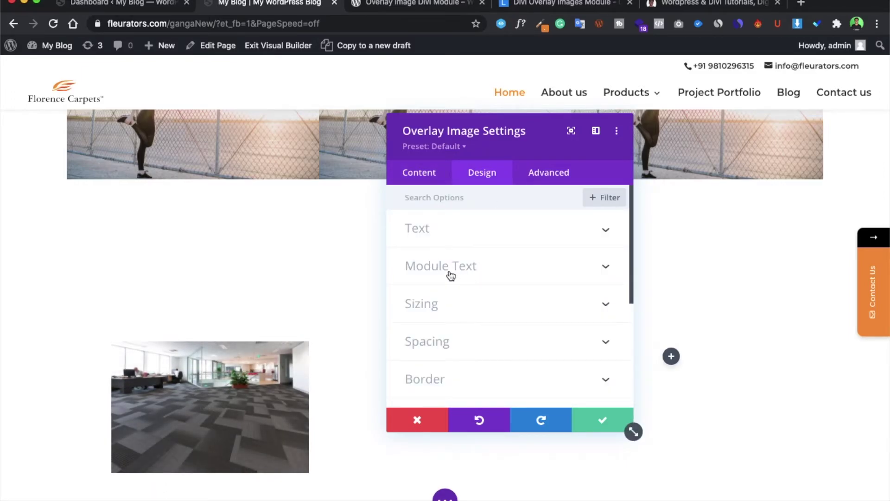
- Style the overlay's 'test 1' text as Montserrat Bold at 20px and save the image module
{"action": "left_click", "coordinate": [450, 271]}
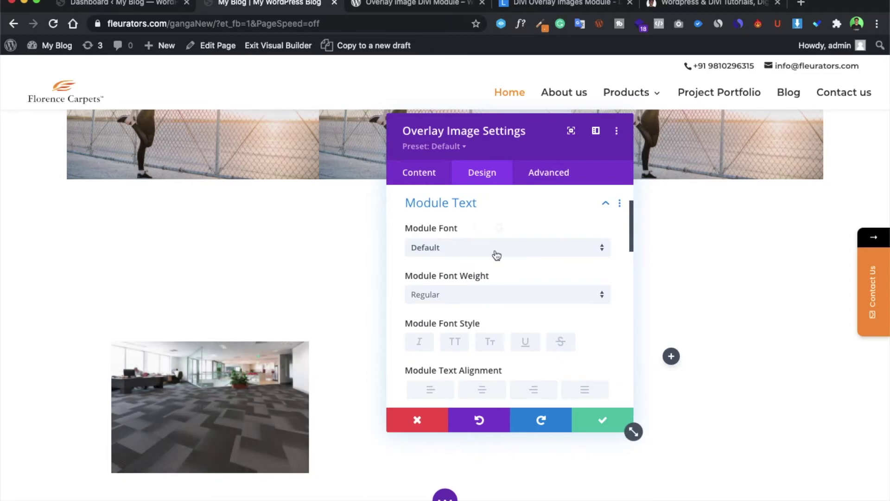
{"action": "left_click", "coordinate": [485, 250]}
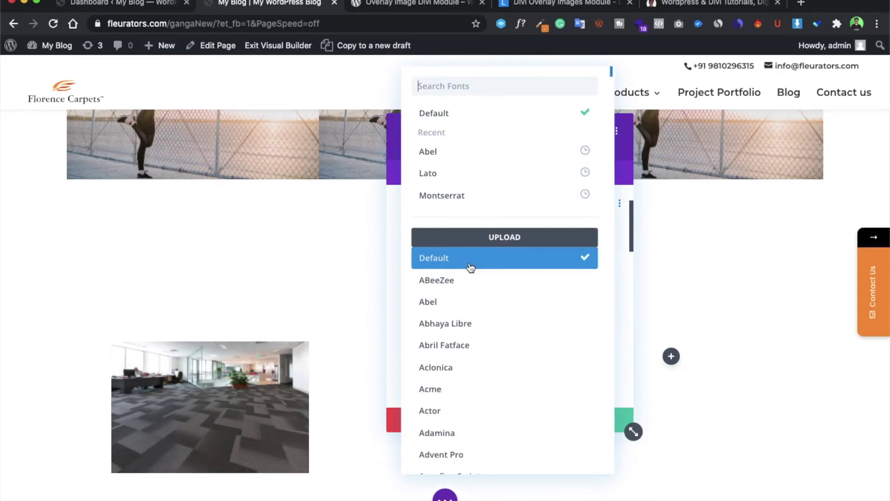
{"action": "left_click", "coordinate": [480, 200]}
{"action": "left_click", "coordinate": [462, 296]}
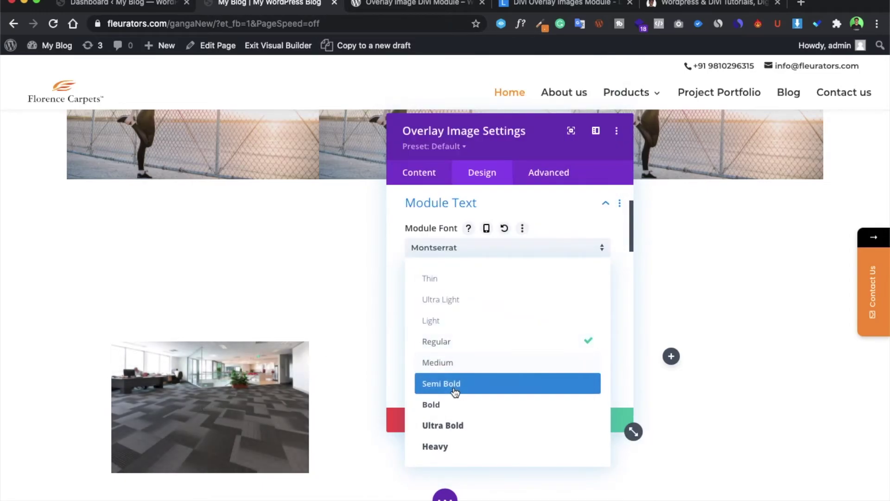
{"action": "left_click", "coordinate": [449, 406]}
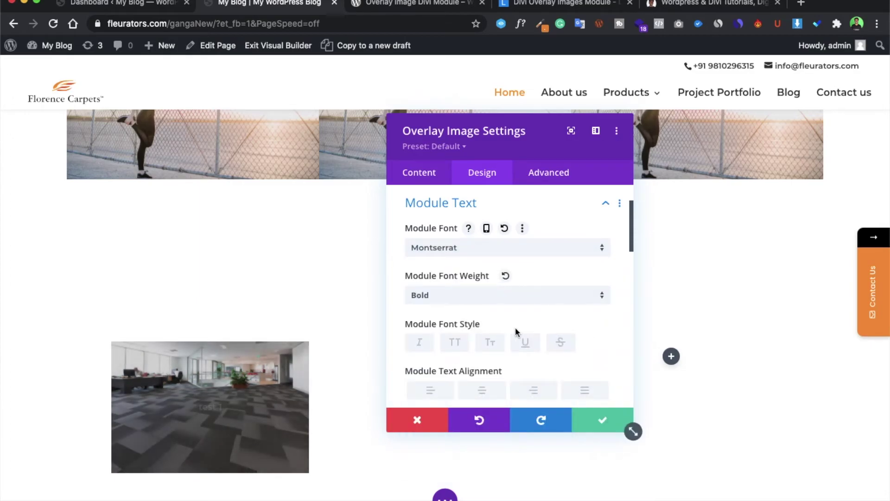
{"action": "scroll", "coordinate": [515, 335], "scroll_direction": "down", "scroll_amount": 2}
{"action": "scroll", "coordinate": [501, 341], "scroll_direction": "down", "scroll_amount": 3}
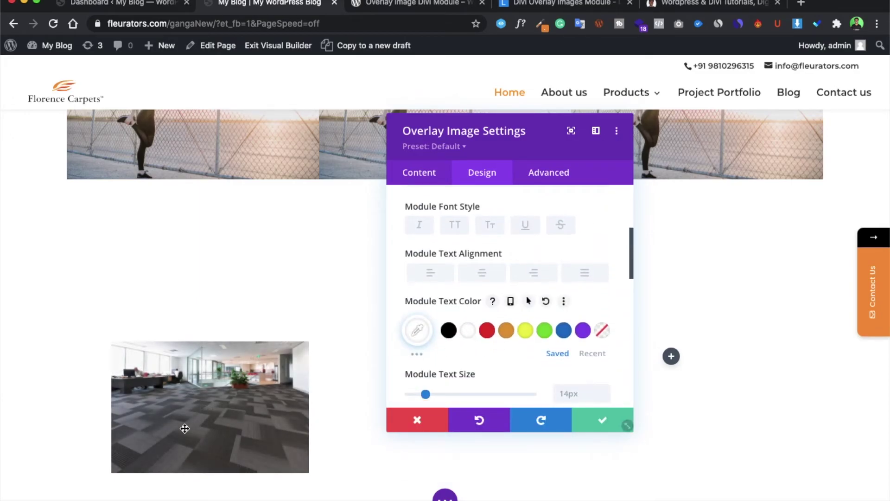
{"action": "scroll", "coordinate": [488, 291], "scroll_direction": "down", "scroll_amount": 2}
{"action": "scroll", "coordinate": [466, 289], "scroll_direction": "down", "scroll_amount": 2}
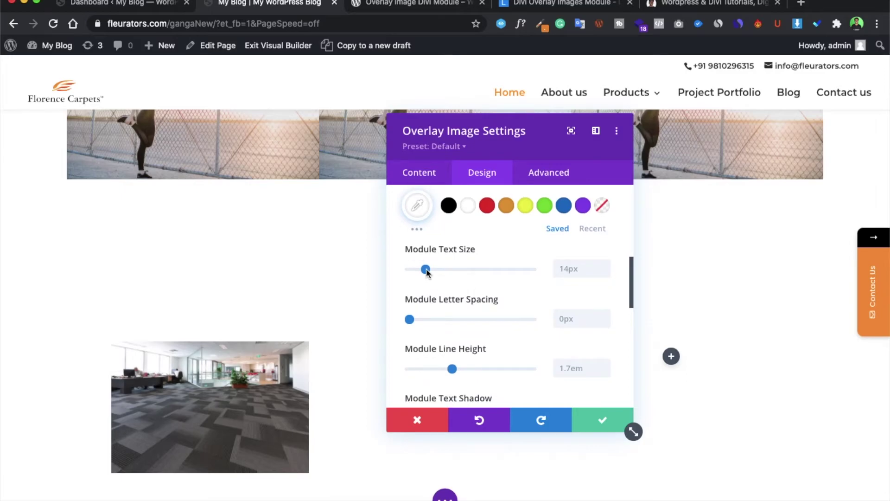
{"action": "left_click_drag", "start_coordinate": [427, 272], "coordinate": [434, 272]}
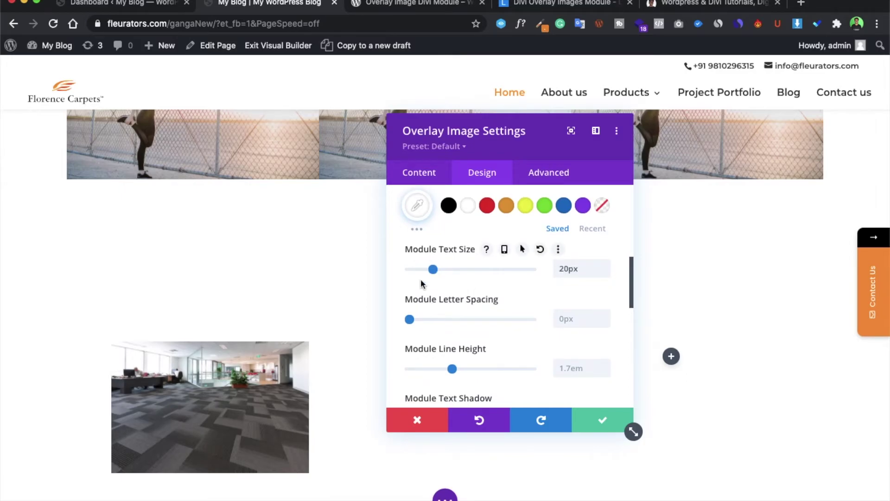
{"action": "mouse_move", "coordinate": [209, 407]}
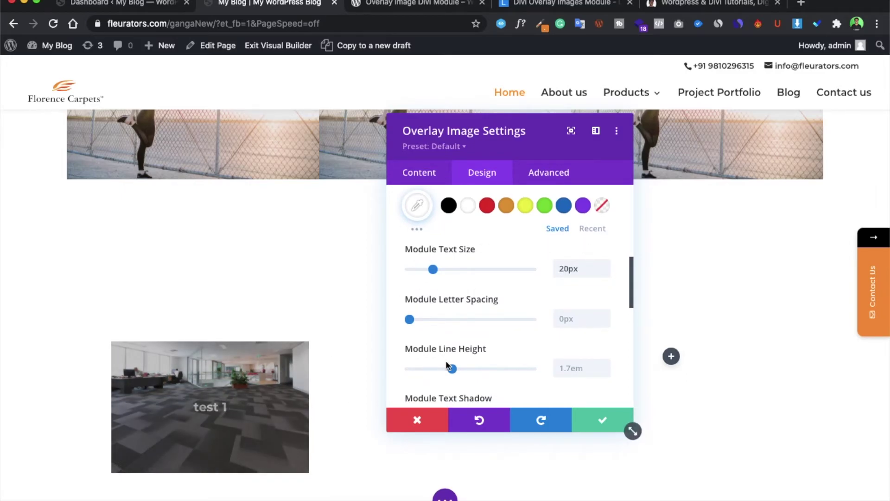
{"action": "left_click", "coordinate": [603, 420]}
{"action": "mouse_move", "coordinate": [445, 409]}
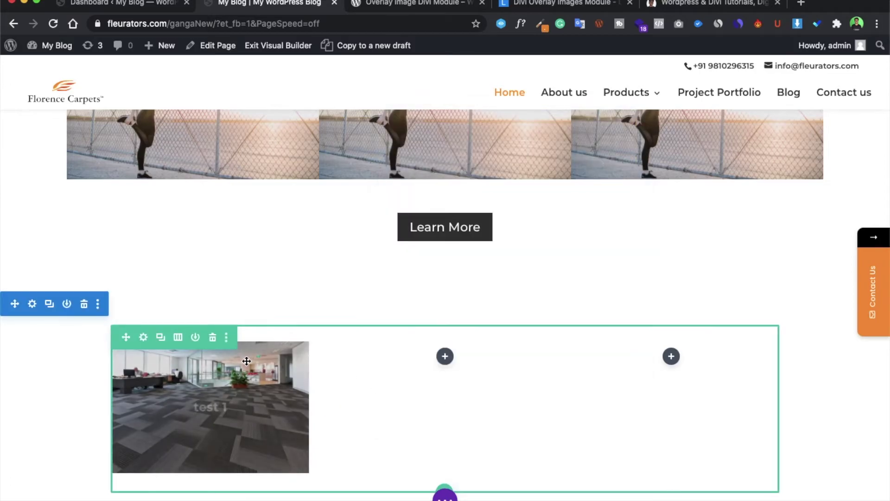
- Delete a column and duplicate the carpet image column so the row has three, then save
{"action": "left_click", "coordinate": [145, 339]}
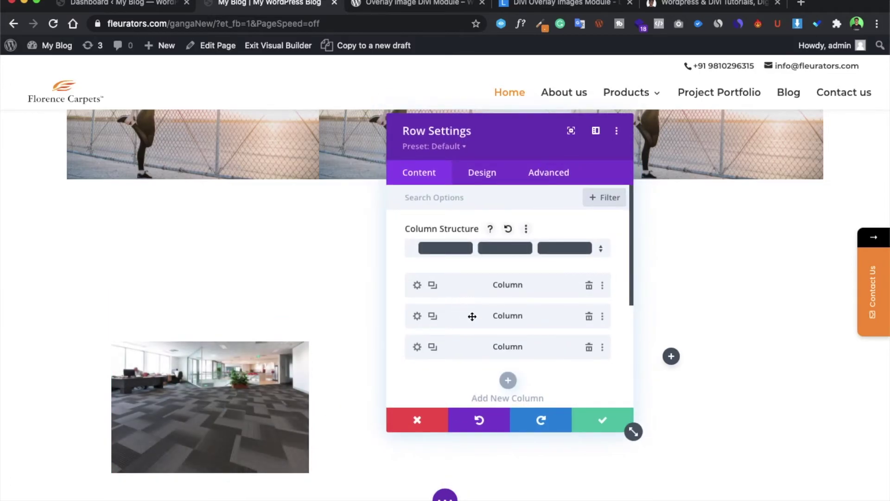
{"action": "left_click", "coordinate": [589, 317]}
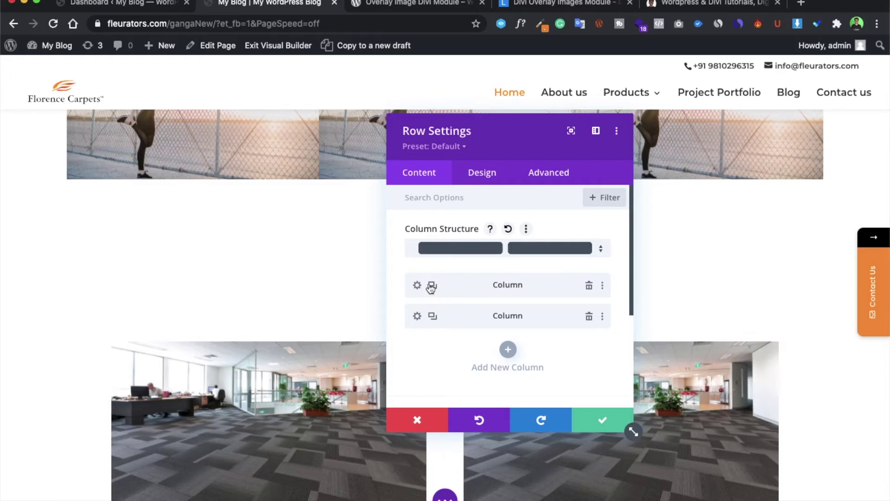
{"action": "left_click", "coordinate": [432, 286]}
{"action": "left_click", "coordinate": [598, 420]}
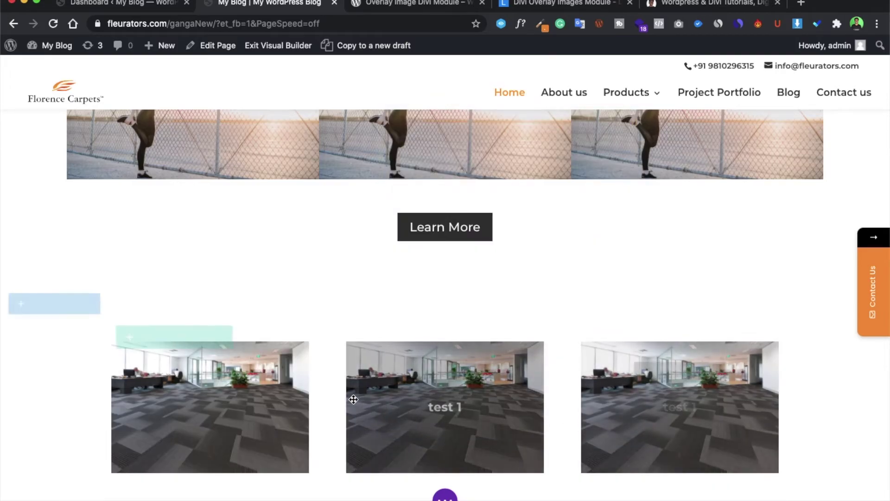
{"action": "scroll", "coordinate": [349, 397], "scroll_direction": "up", "scroll_amount": 3}
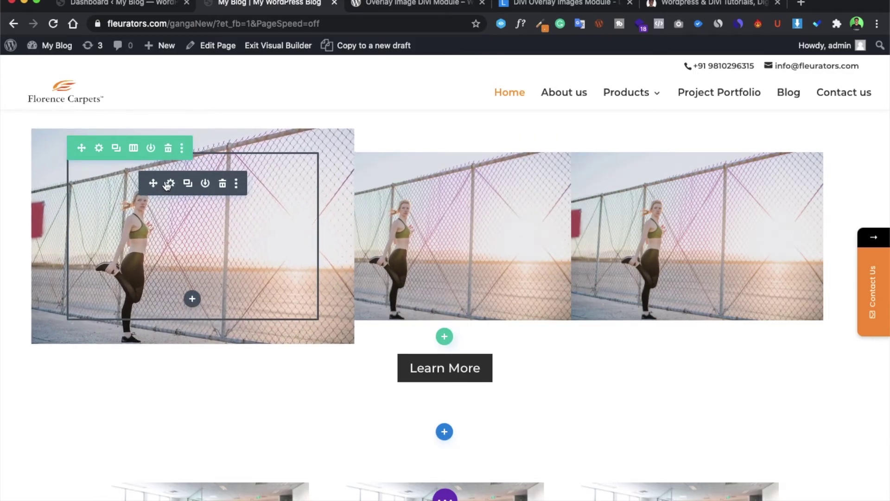
{"action": "scroll", "coordinate": [527, 416], "scroll_direction": "up", "scroll_amount": 2}
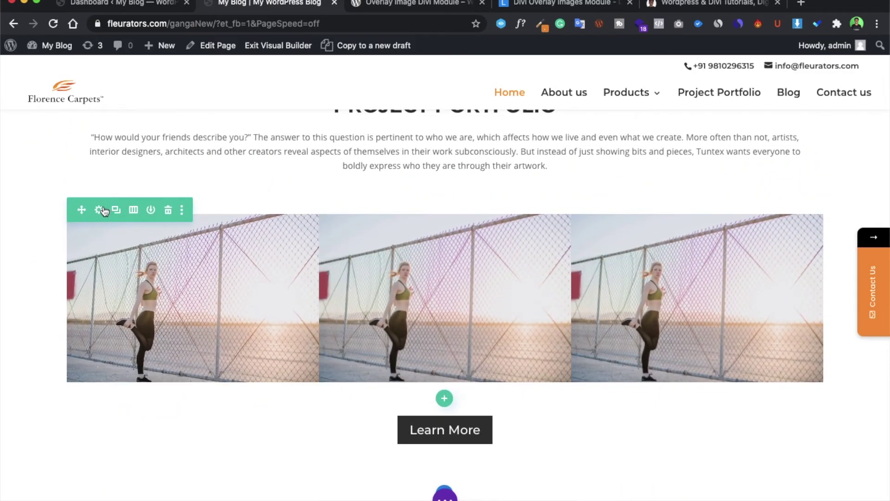
{"action": "left_click", "coordinate": [98, 210]}
{"action": "left_click", "coordinate": [479, 172]}
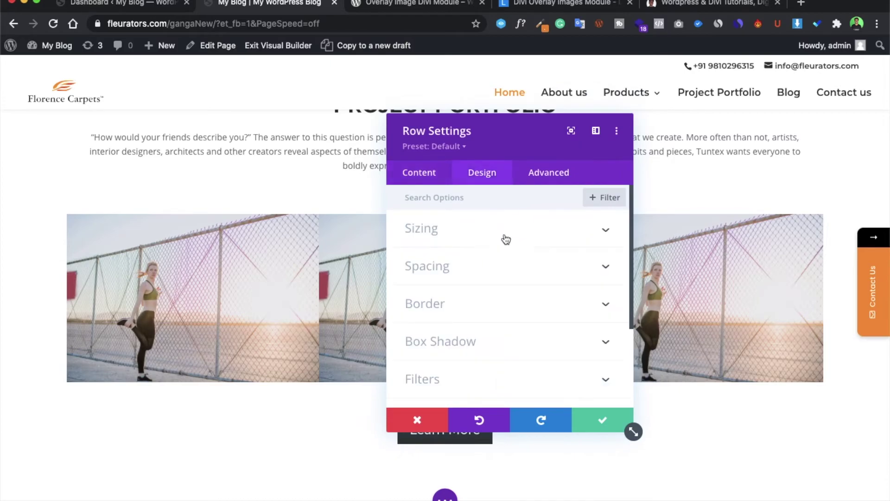
{"action": "left_click", "coordinate": [451, 236]}
{"action": "scroll", "coordinate": [508, 328], "scroll_direction": "down", "scroll_amount": 1}
{"action": "scroll", "coordinate": [508, 328], "scroll_direction": "down", "scroll_amount": 2}
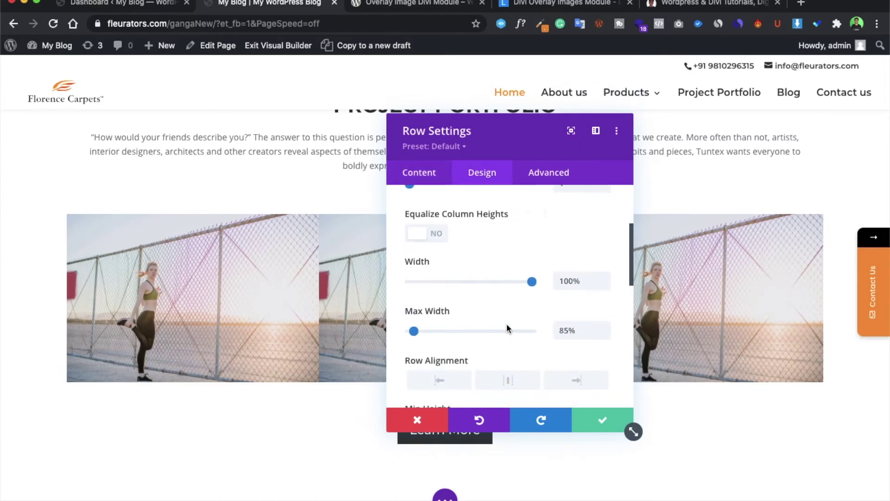
{"action": "scroll", "coordinate": [508, 328], "scroll_direction": "down", "scroll_amount": 1}
{"action": "left_click", "coordinate": [604, 421]}
{"action": "scroll", "coordinate": [573, 430], "scroll_direction": "down", "scroll_amount": 5}
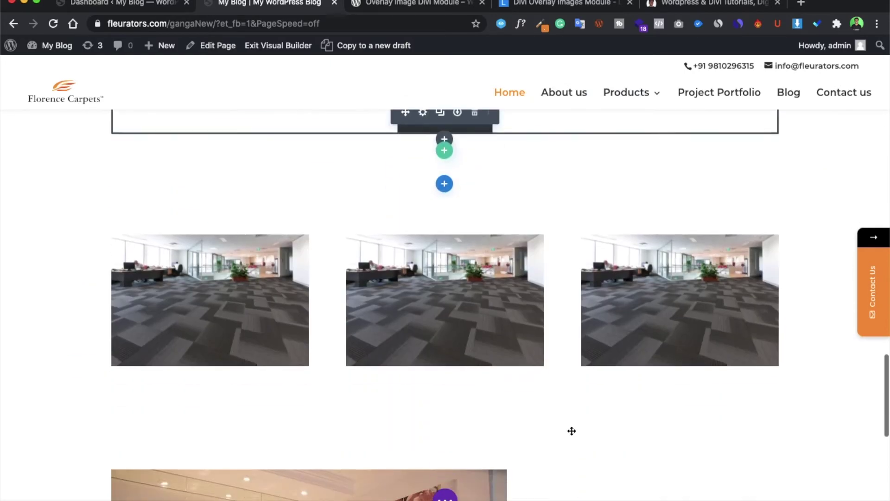
{"action": "scroll", "coordinate": [572, 430], "scroll_direction": "down", "scroll_amount": 1}
{"action": "mouse_move", "coordinate": [160, 279]}
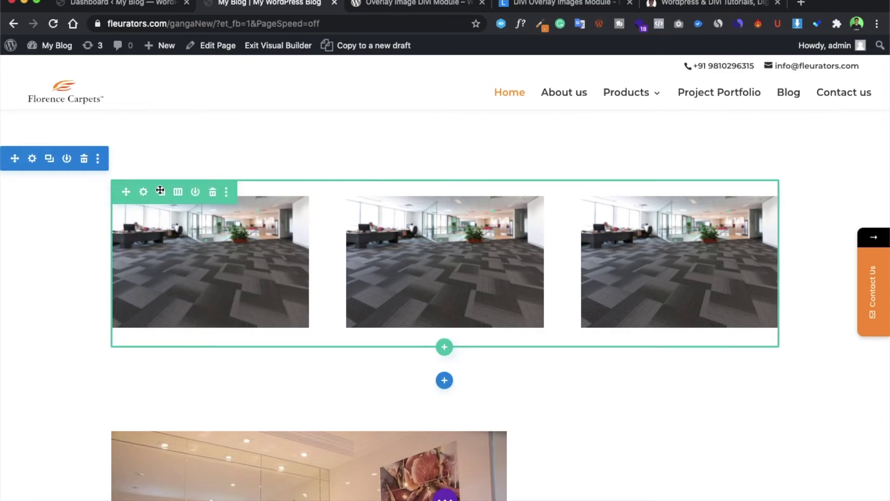
{"action": "left_click", "coordinate": [143, 191]}
- Give the carpet row gutter 1, 100% width and 85% max width, then delete the bathroom section
{"action": "left_click", "coordinate": [483, 173]}
{"action": "left_click", "coordinate": [444, 237]}
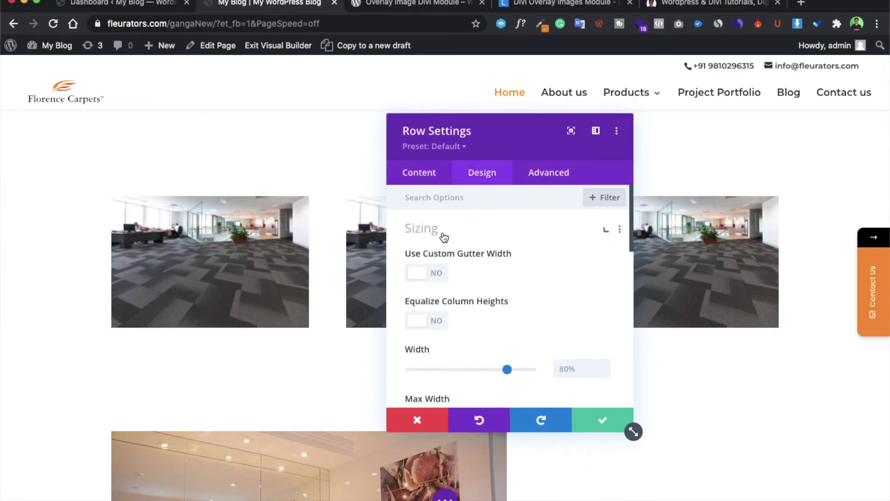
{"action": "left_click", "coordinate": [436, 271]}
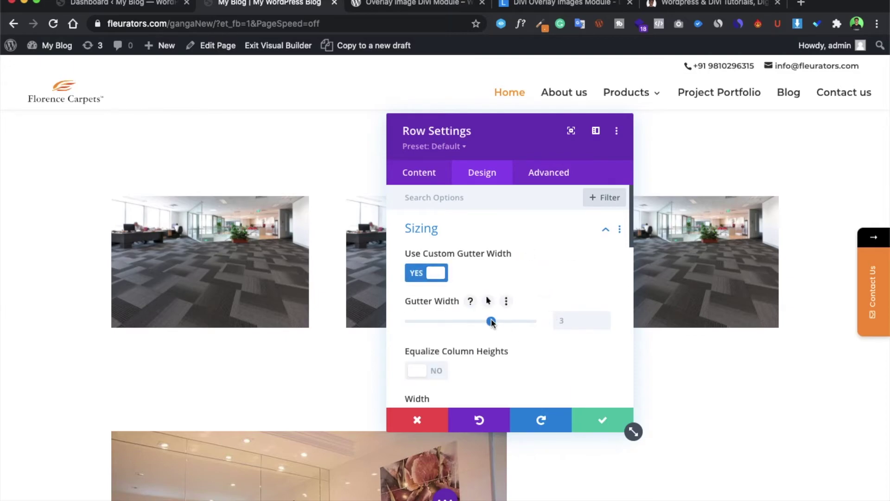
{"action": "left_click_drag", "start_coordinate": [491, 322], "coordinate": [409, 322]}
{"action": "scroll", "coordinate": [550, 342], "scroll_direction": "down", "scroll_amount": 3}
{"action": "triple_click", "coordinate": [563, 308]}
{"action": "type", "text": "100"}
{"action": "key", "text": "Return"}
{"action": "type", "text": "85"}
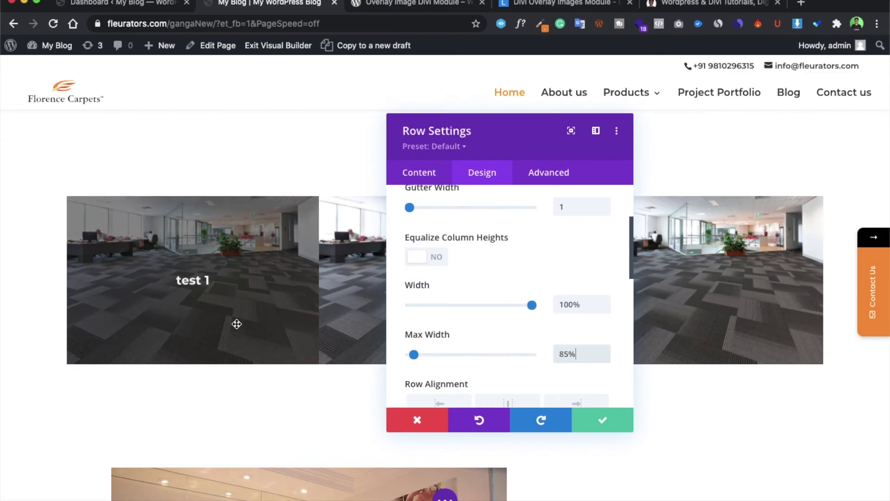
{"action": "left_click", "coordinate": [618, 421]}
{"action": "scroll", "coordinate": [553, 423], "scroll_direction": "down", "scroll_amount": 3}
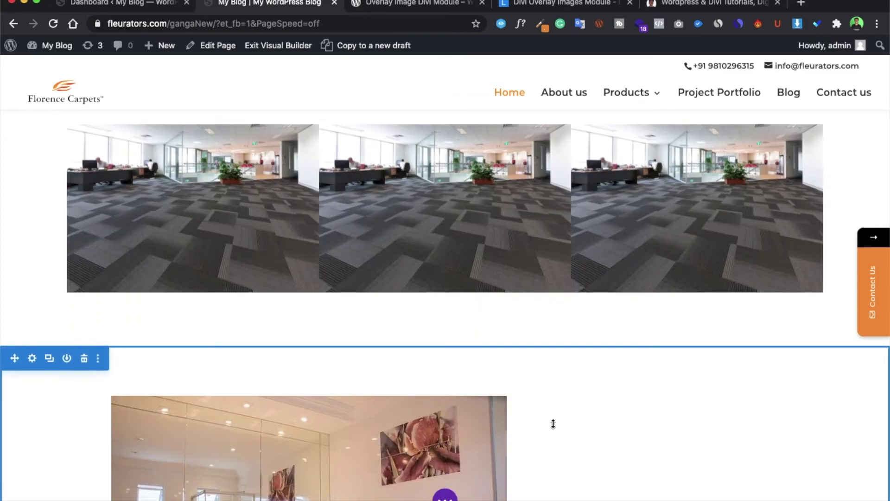
{"action": "left_click", "coordinate": [84, 323]}
{"action": "scroll", "coordinate": [323, 288], "scroll_direction": "up", "scroll_amount": 5}
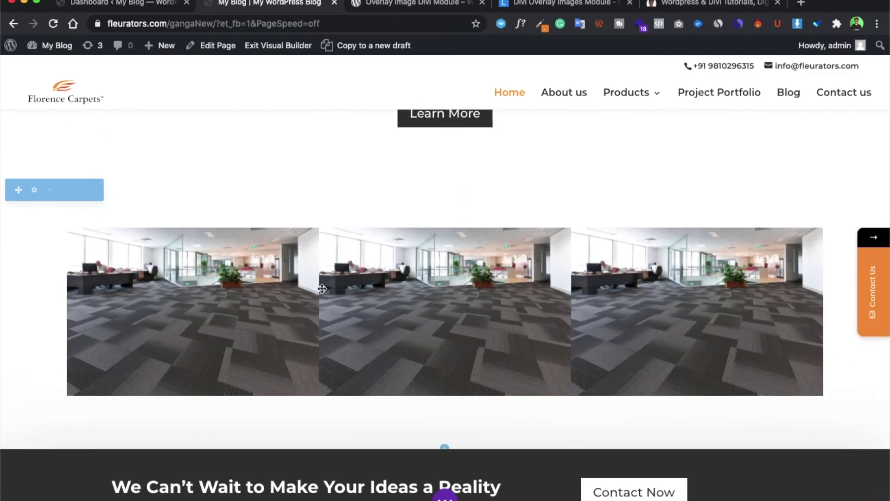
{"action": "scroll", "coordinate": [322, 289], "scroll_direction": "up", "scroll_amount": 5}
{"action": "scroll", "coordinate": [322, 289], "scroll_direction": "up", "scroll_amount": 2}
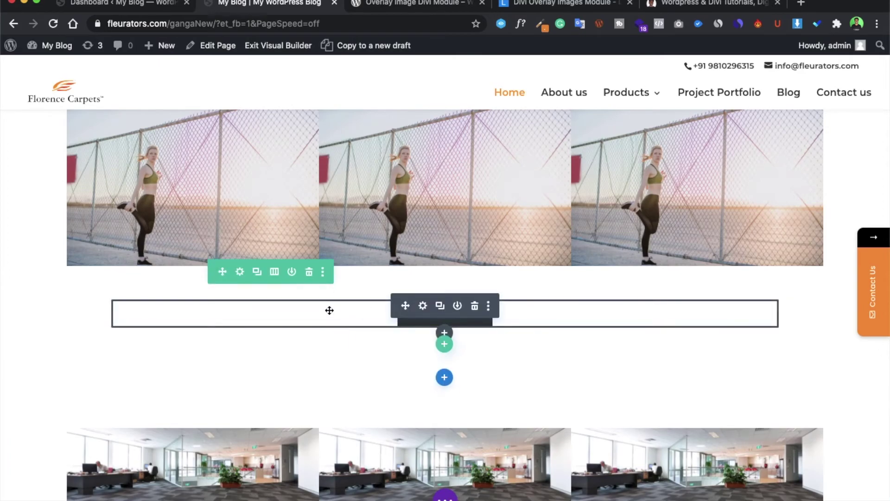
{"action": "scroll", "coordinate": [327, 309], "scroll_direction": "up", "scroll_amount": 1}
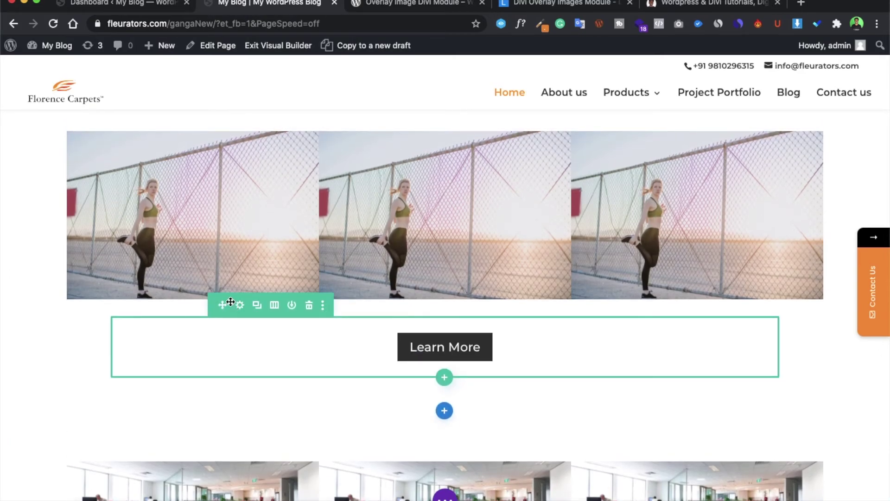
- Move the Learn More row below the carpet row, delete the fitness row, and shrink surrounding padding
{"action": "mouse_move", "coordinate": [230, 304]}
{"action": "left_mouse_down"}
{"action": "mouse_move", "coordinate": [437, 459]}
{"action": "mouse_move", "coordinate": [342, 422]}
{"action": "left_mouse_up"}
{"action": "scroll", "coordinate": [342, 422], "scroll_direction": "up", "scroll_amount": 5}
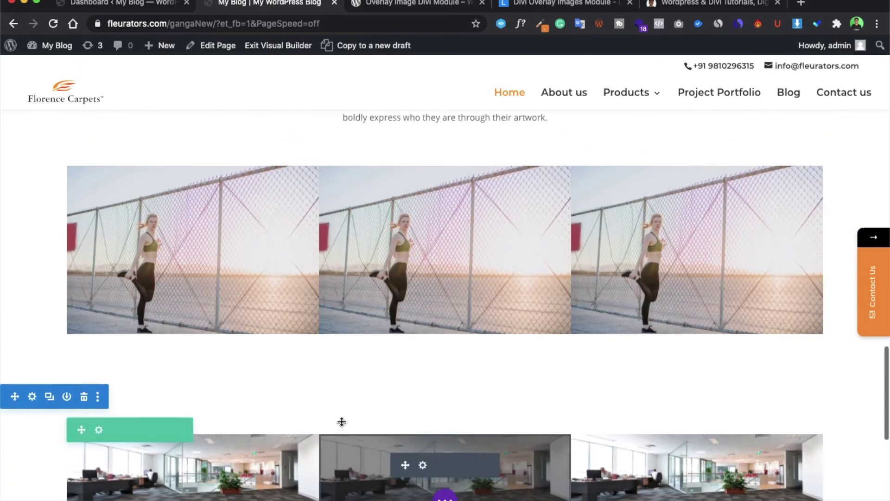
{"action": "scroll", "coordinate": [274, 367], "scroll_direction": "up", "scroll_amount": 2}
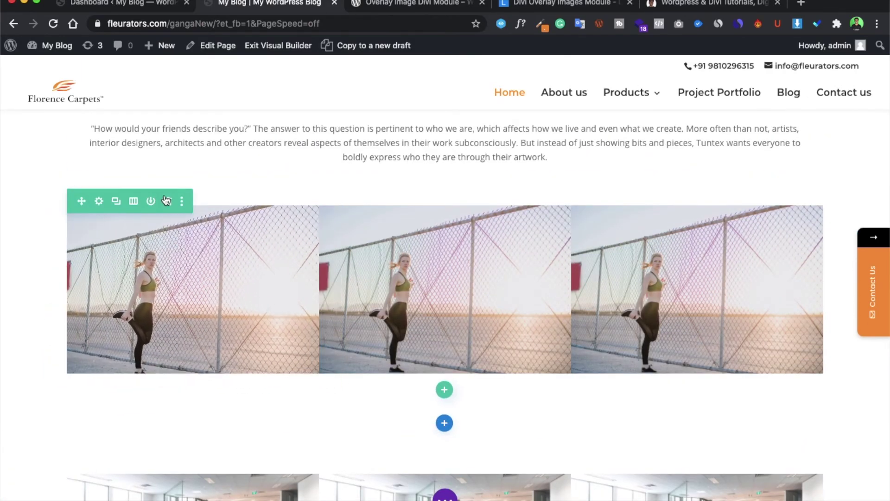
{"action": "left_click", "coordinate": [169, 201]}
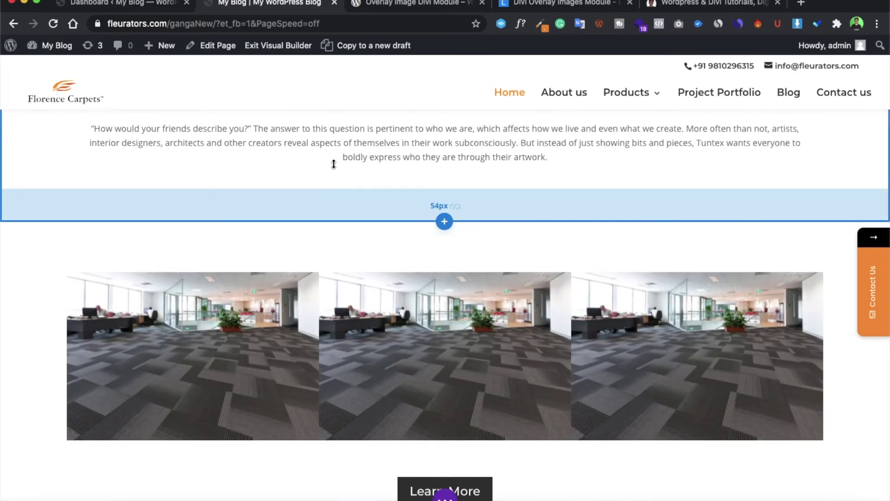
{"action": "left_click_drag", "start_coordinate": [334, 165], "coordinate": [360, 165]}
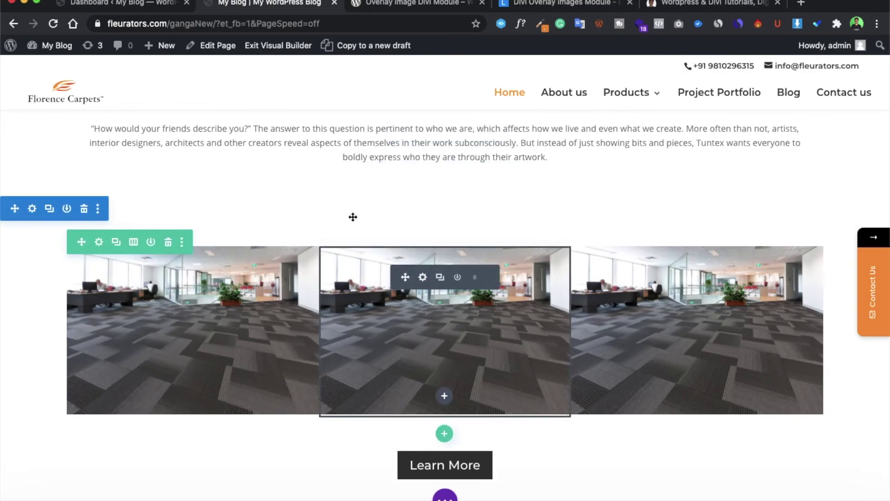
{"action": "left_click_drag", "start_coordinate": [351, 207], "coordinate": [349, 159]}
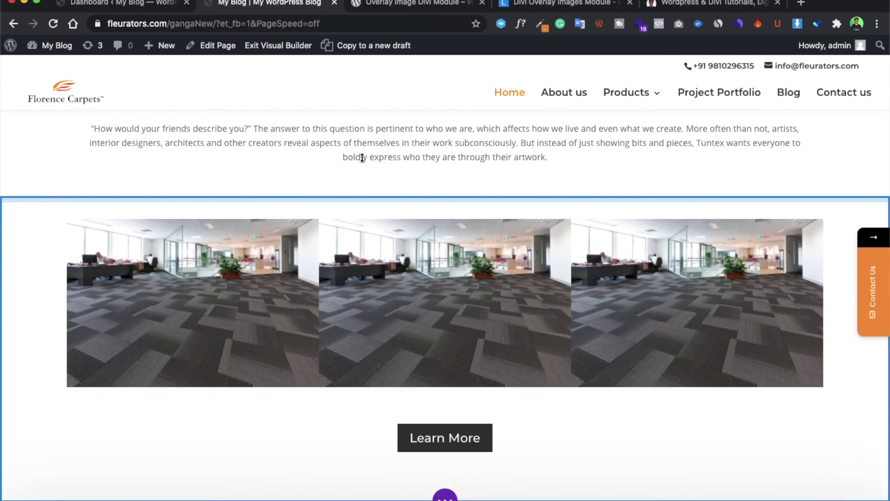
{"action": "left_click", "coordinate": [446, 497]}
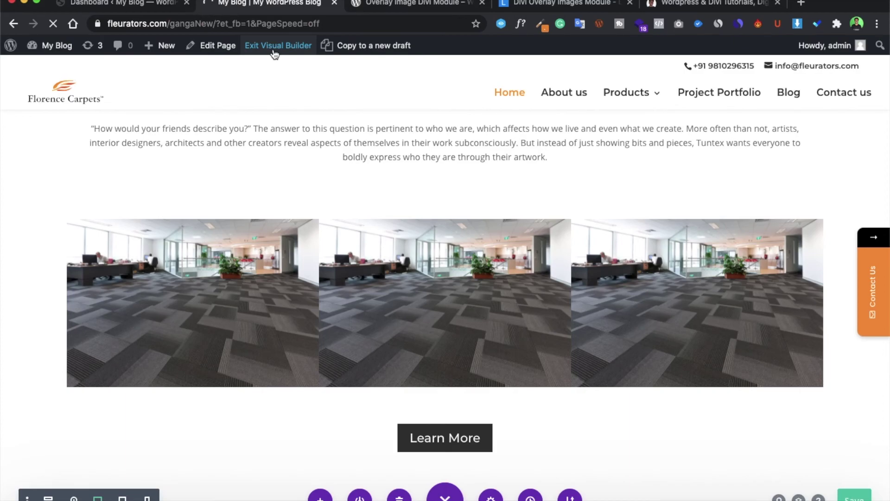
- Exit the Visual Builder to view the live page's carpet images with their hover overlays
{"action": "left_click", "coordinate": [275, 47]}
{"action": "scroll", "coordinate": [302, 351], "scroll_direction": "down", "scroll_amount": 1}
{"action": "scroll", "coordinate": [303, 350], "scroll_direction": "down", "scroll_amount": 5}
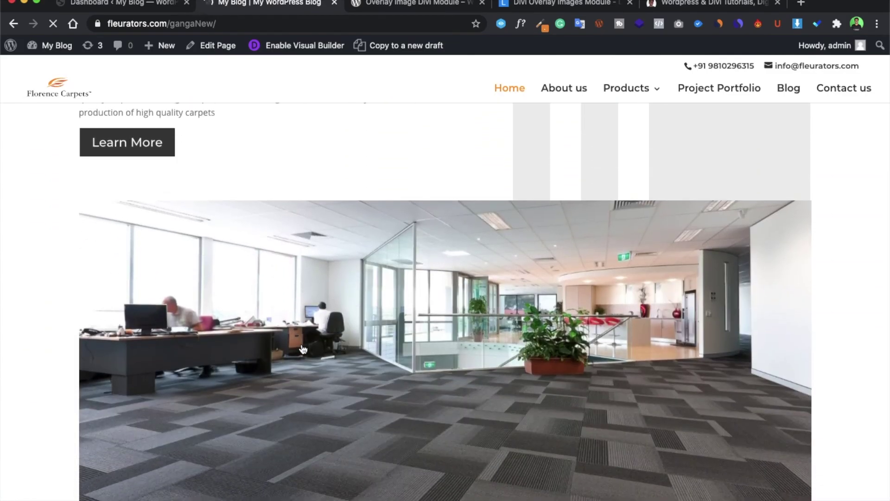
{"action": "scroll", "coordinate": [303, 349], "scroll_direction": "down", "scroll_amount": 5}
{"action": "scroll", "coordinate": [302, 349], "scroll_direction": "down", "scroll_amount": 4}
{"action": "scroll", "coordinate": [302, 349], "scroll_direction": "down", "scroll_amount": 4}
{"action": "scroll", "coordinate": [302, 348], "scroll_direction": "down", "scroll_amount": 1}
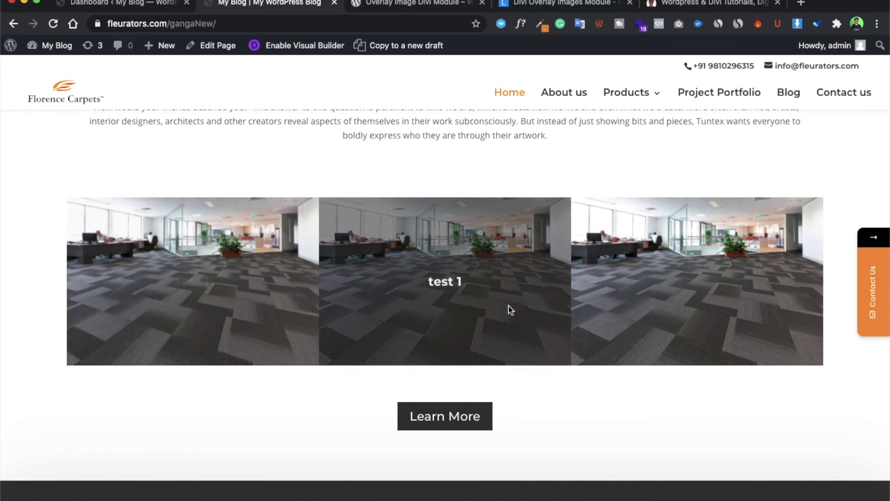
- Jump to the Chrome tab showing the Divi tutorial site's homepage
{"action": "key", "text": "super+5"}
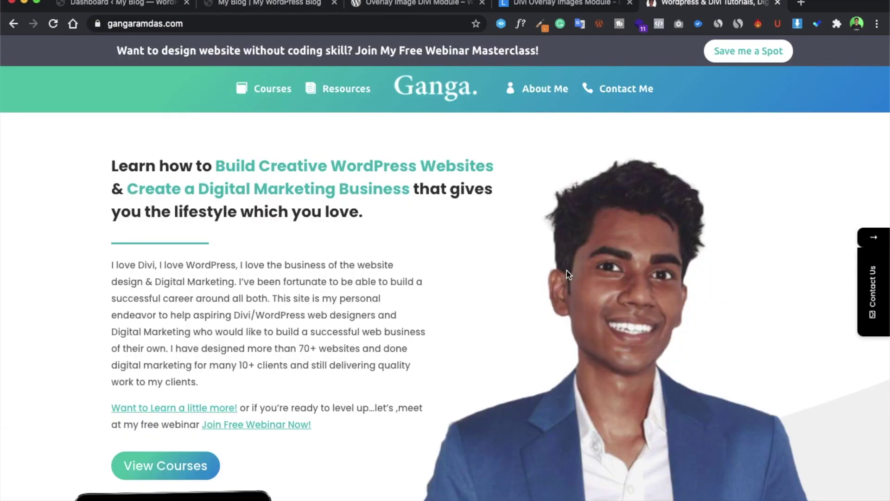